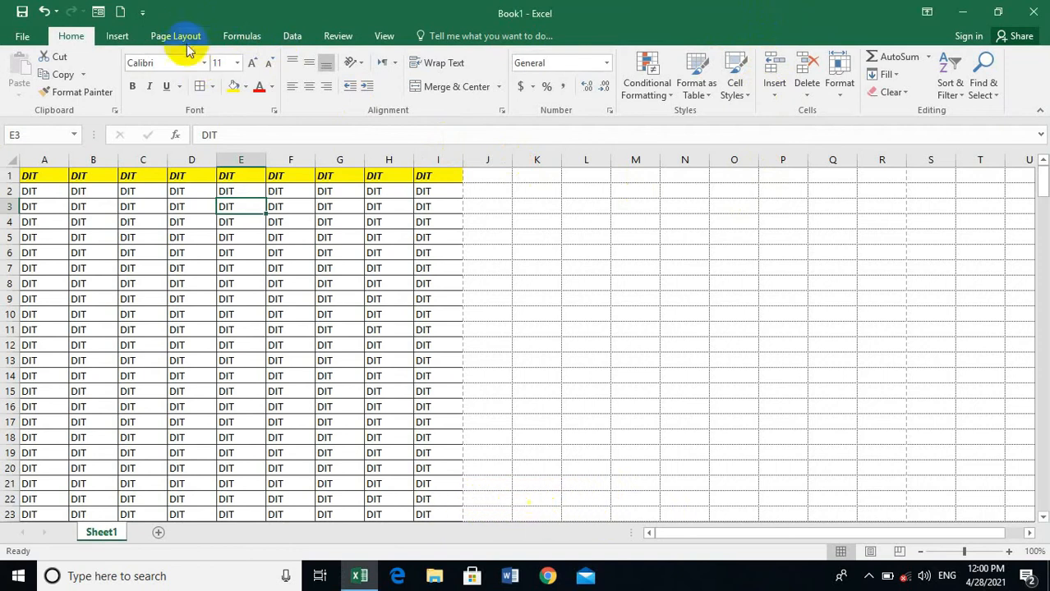
Set row 1 as the row to repeat at the top of every printed page in Page Setup
click(181, 37)
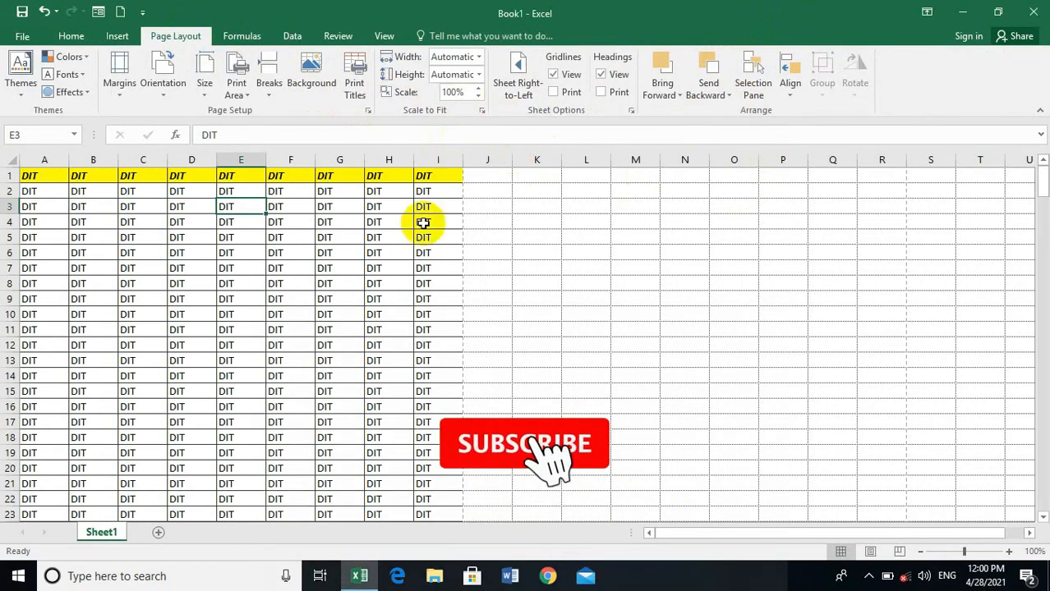
click(353, 80)
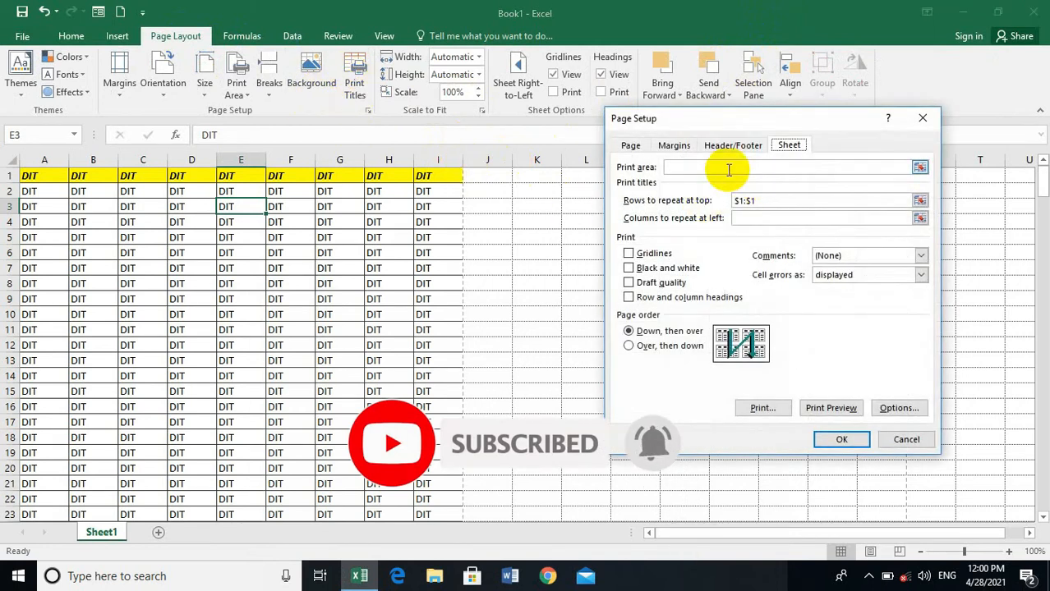
click(727, 169)
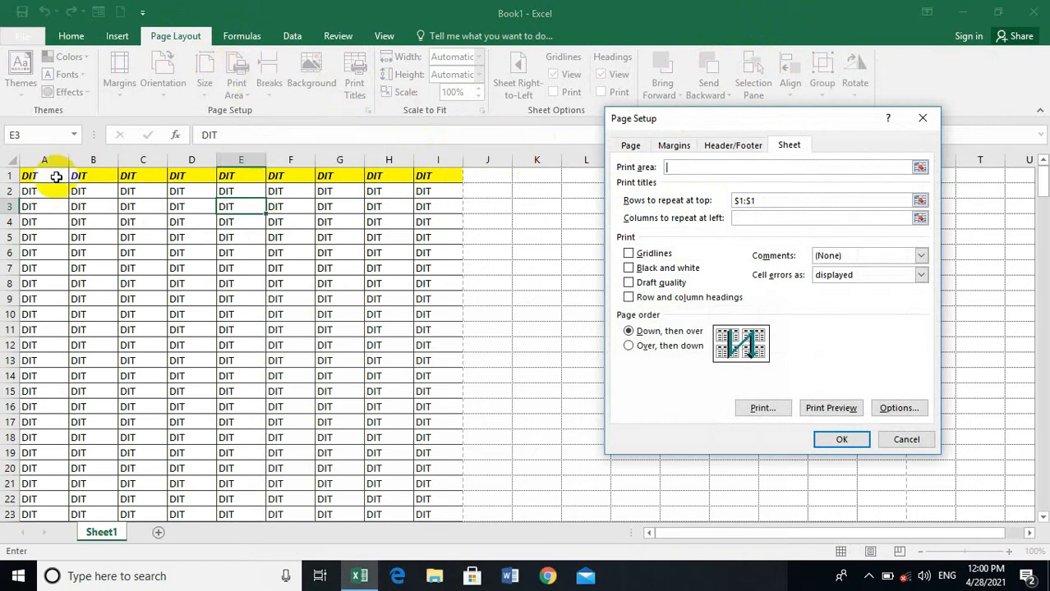
click(770, 203)
drag(769, 203, 734, 211)
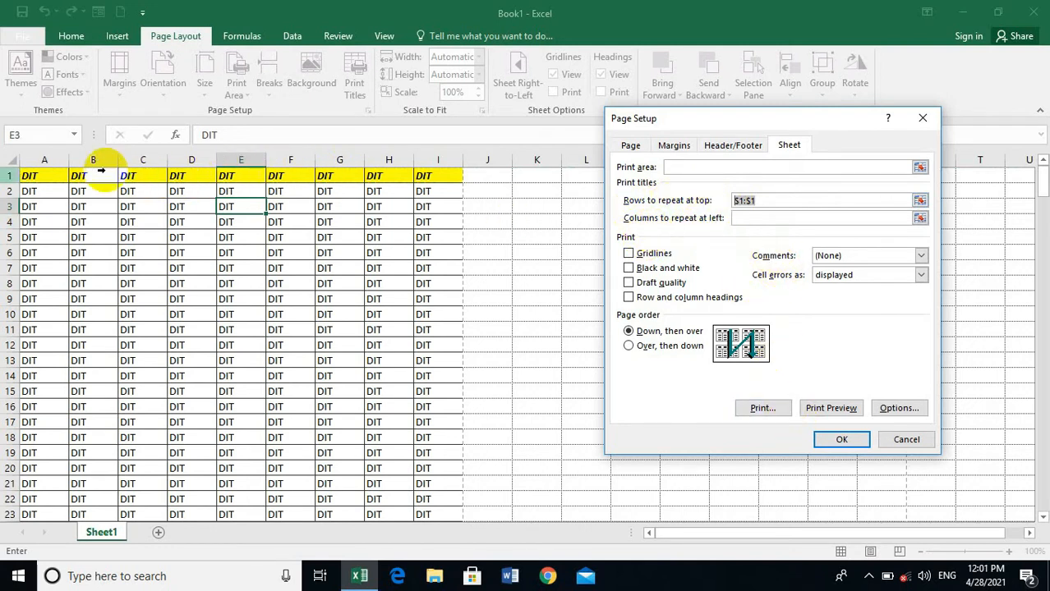
click(31, 175)
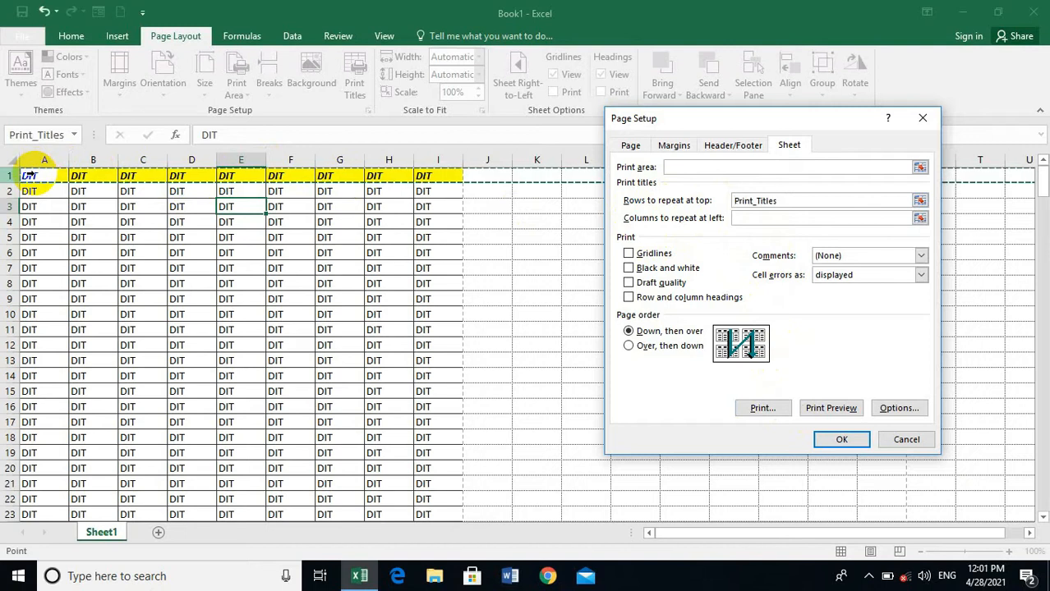
Preview both printed pages to examine the repeated title row, and return to the sheet
click(830, 409)
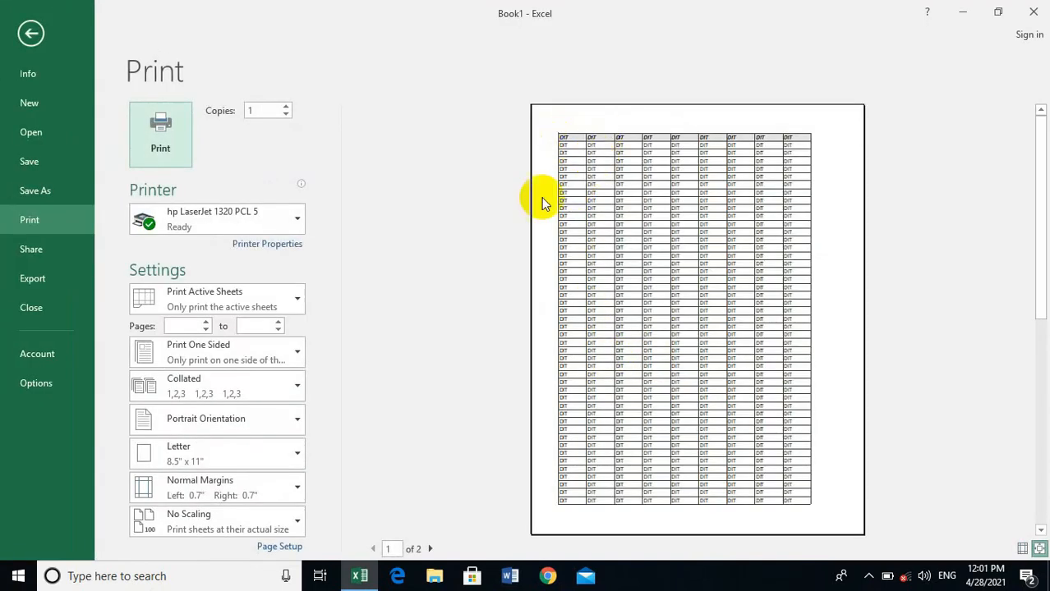
click(431, 549)
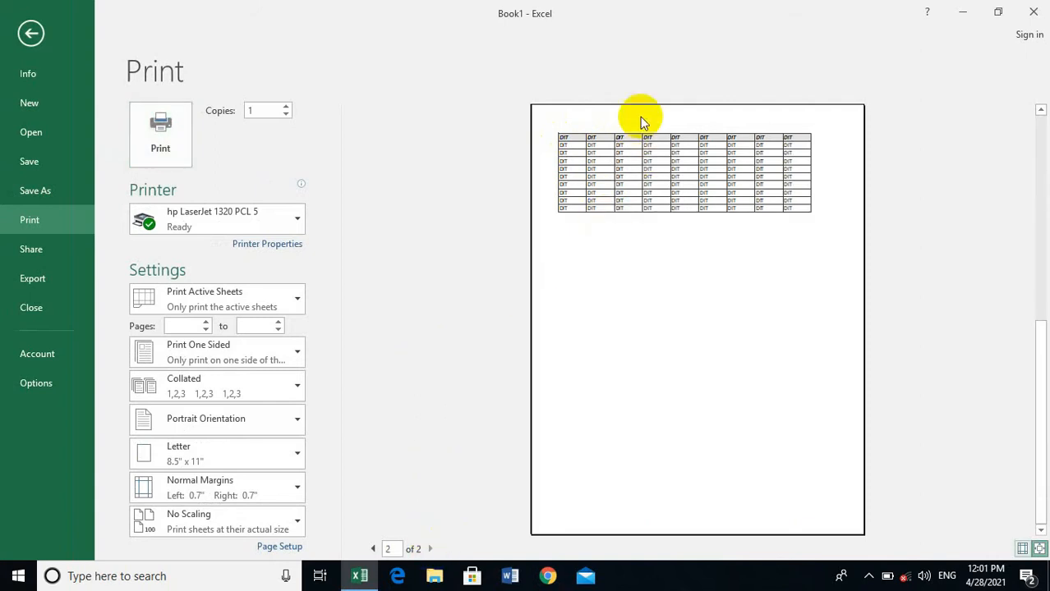
click(33, 34)
Clear the rows to repeat at top and preview the sheet with Gridlines and Black and white printing turned on
click(354, 82)
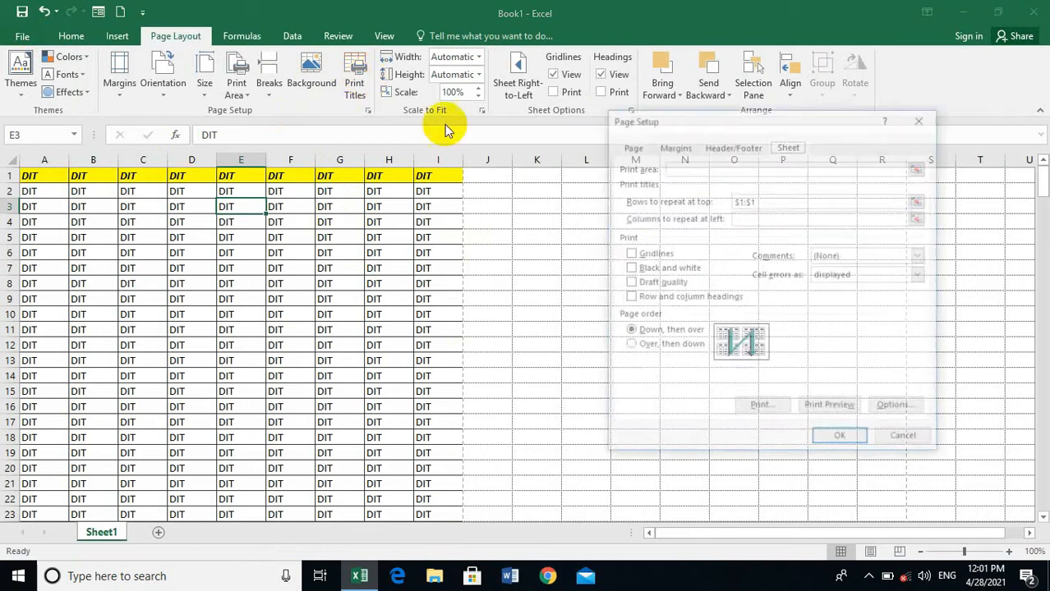
drag(761, 207, 726, 204)
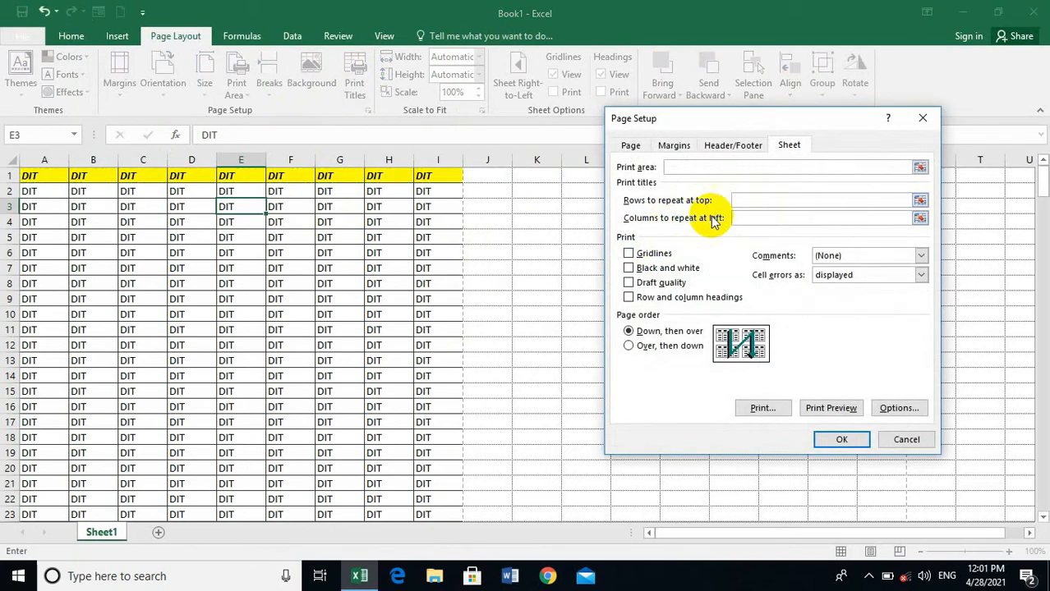
click(737, 218)
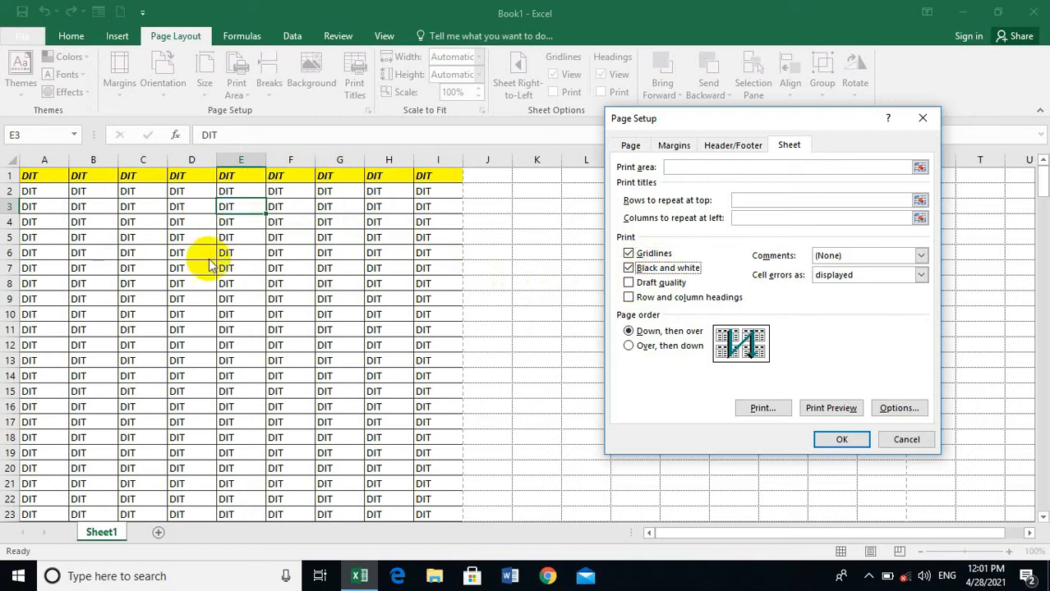
click(823, 408)
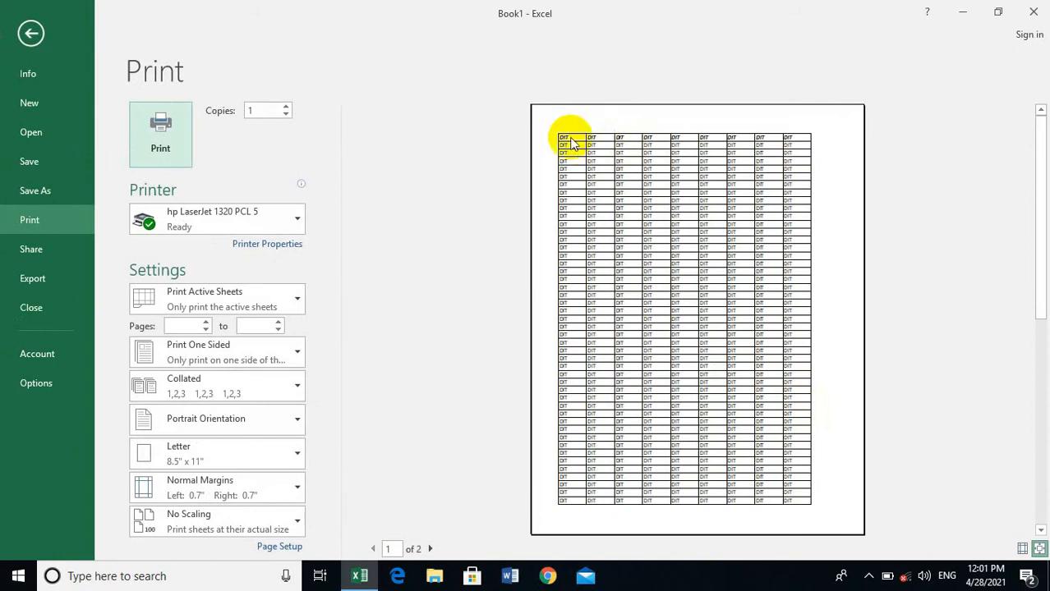
key(Escape)
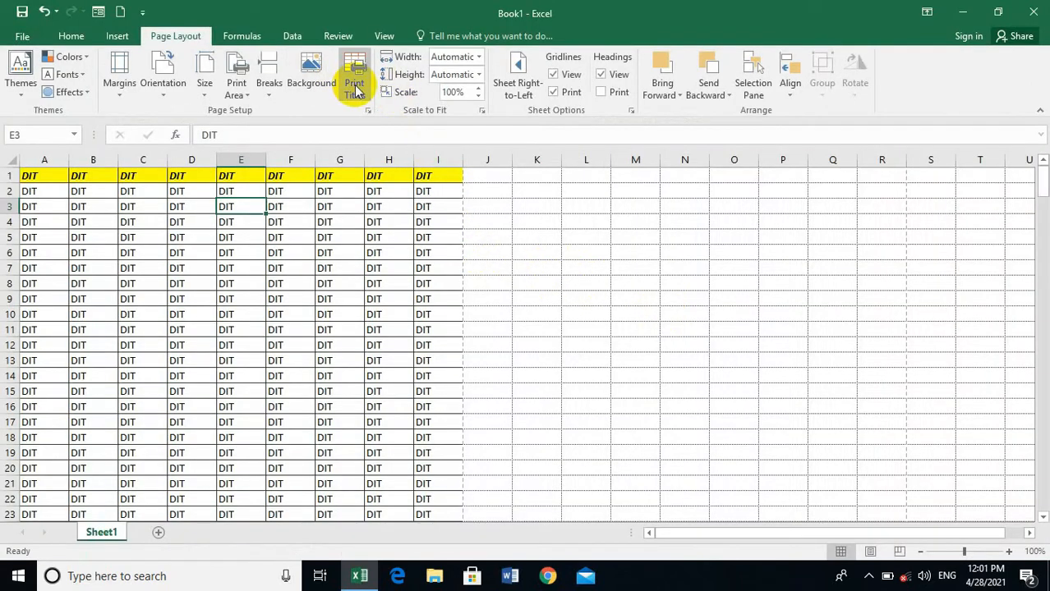
Turn off Gridlines and Black and white printing and apply the page settings
click(353, 82)
click(655, 256)
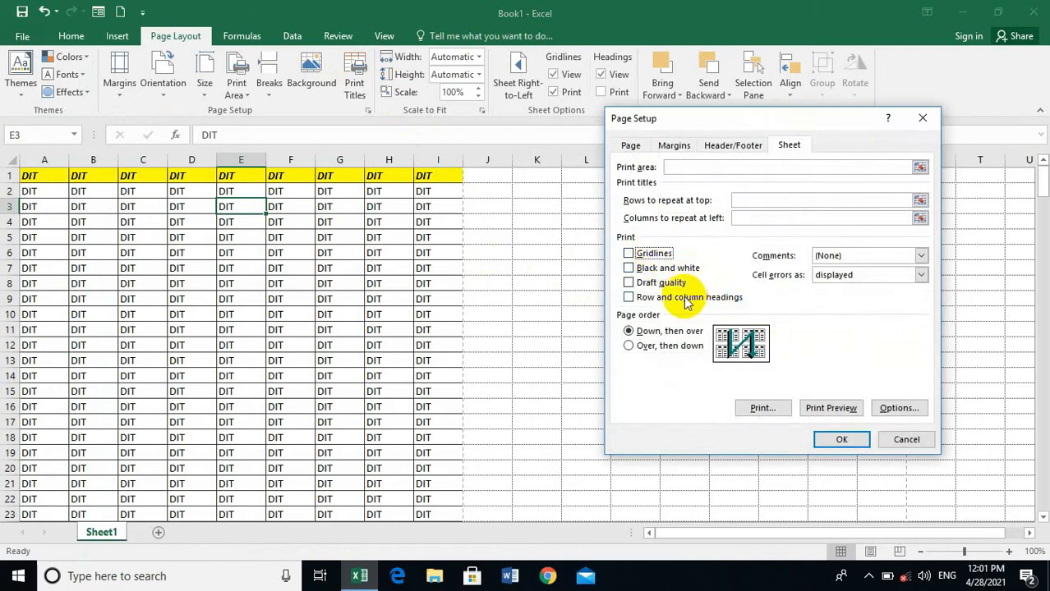
click(858, 441)
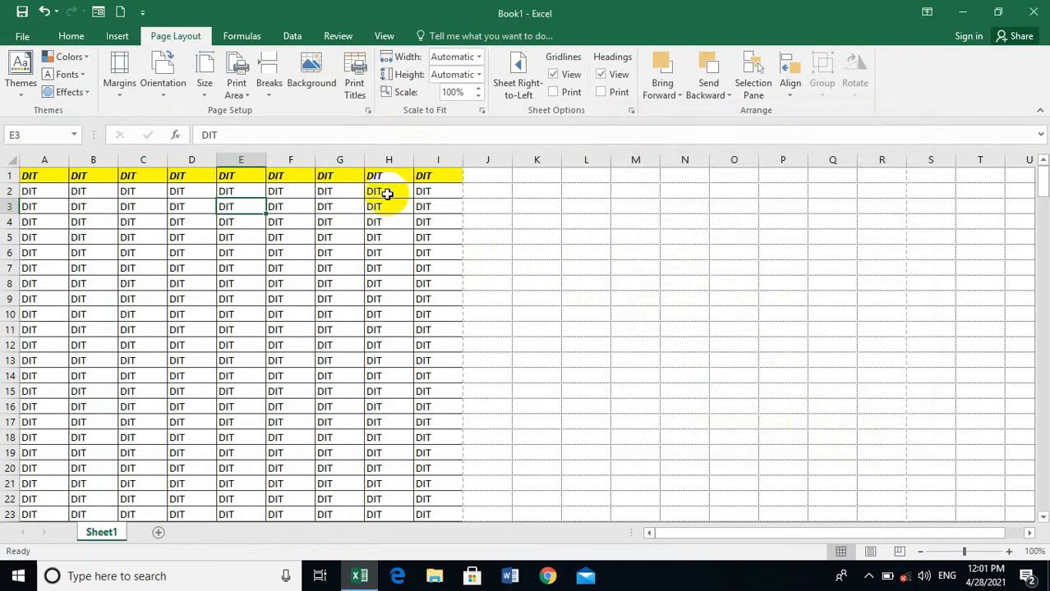
Change the font colour of the header row A1:I1 to red
drag(421, 177, 47, 174)
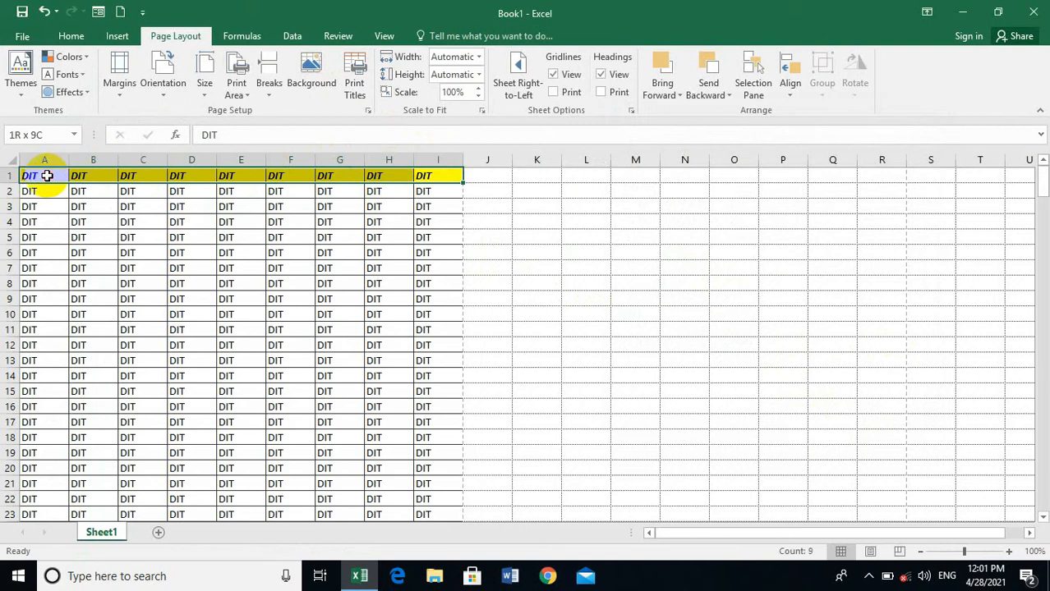
click(76, 37)
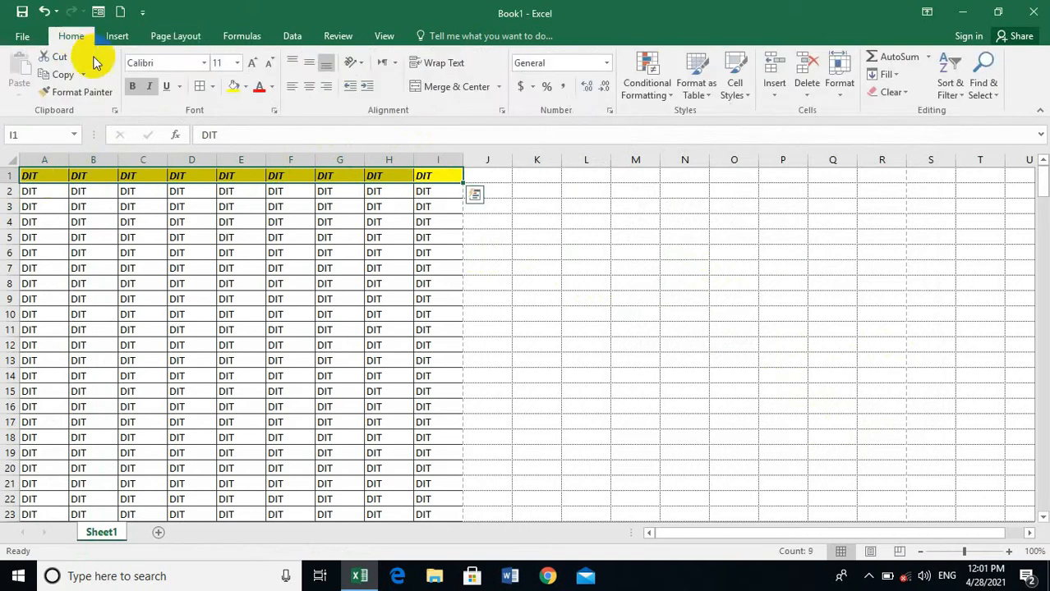
click(259, 89)
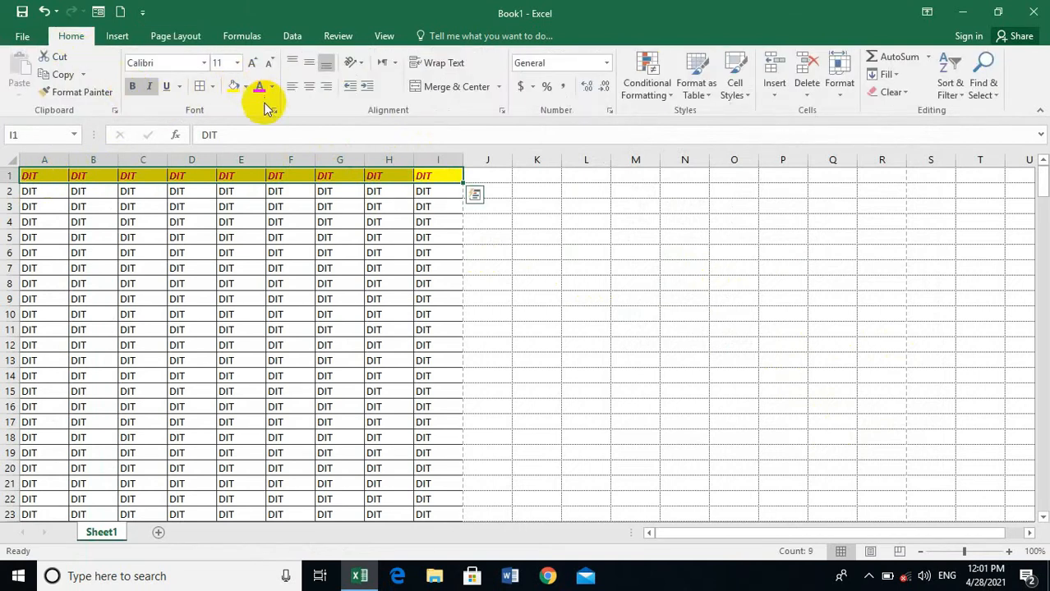
click(537, 238)
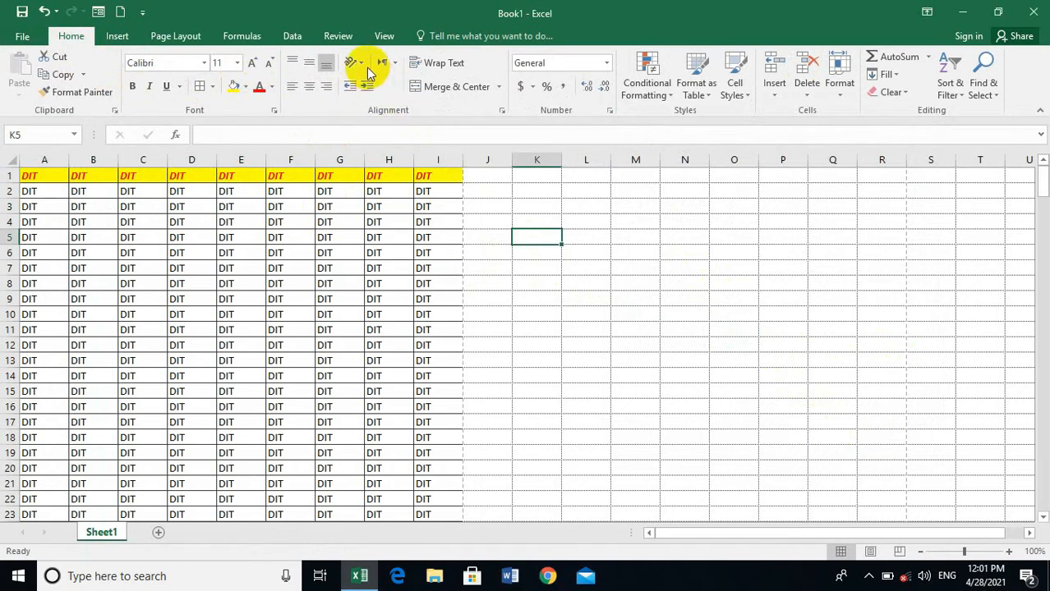
Turn on Draft quality printing and examine the sheet in the print preview
click(176, 38)
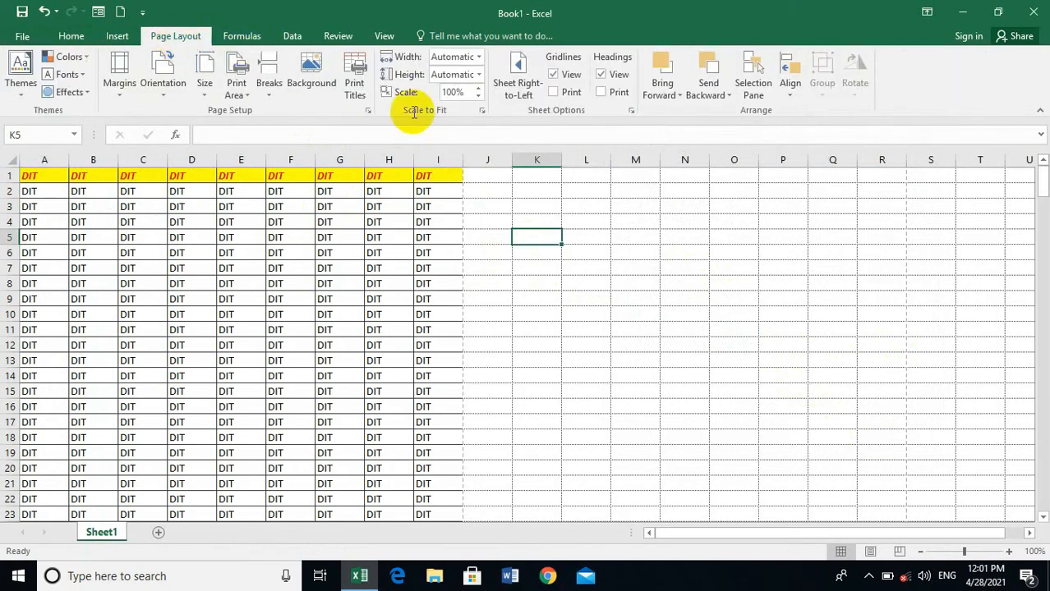
click(362, 91)
click(647, 281)
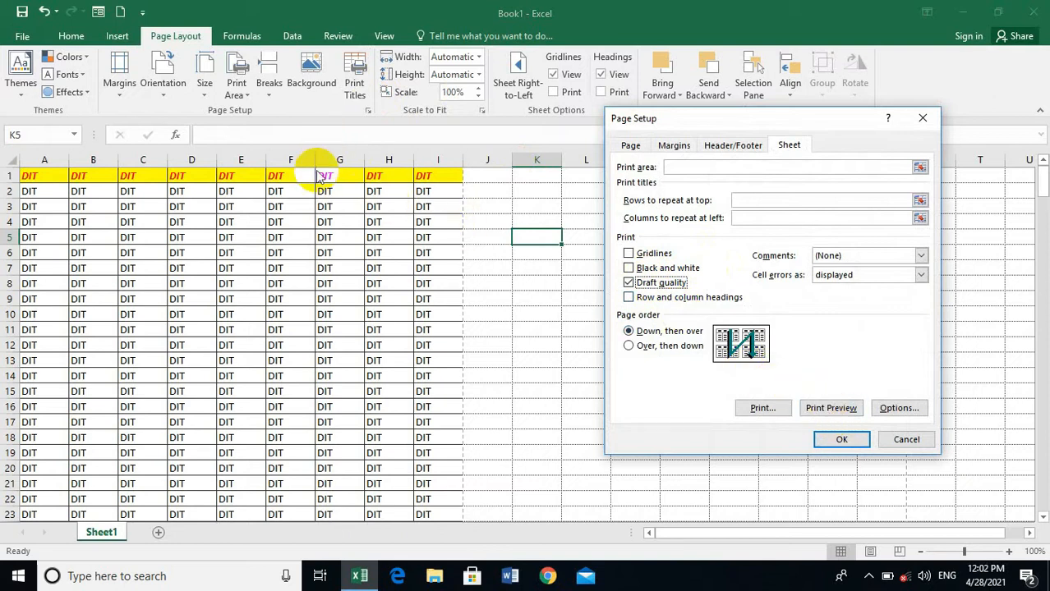
click(838, 409)
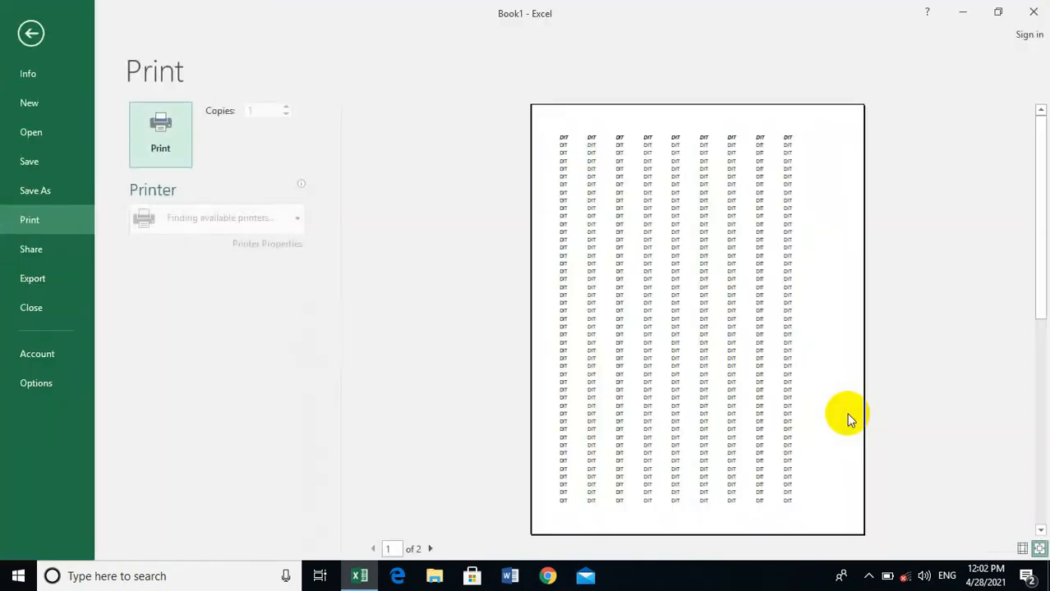
key(Escape)
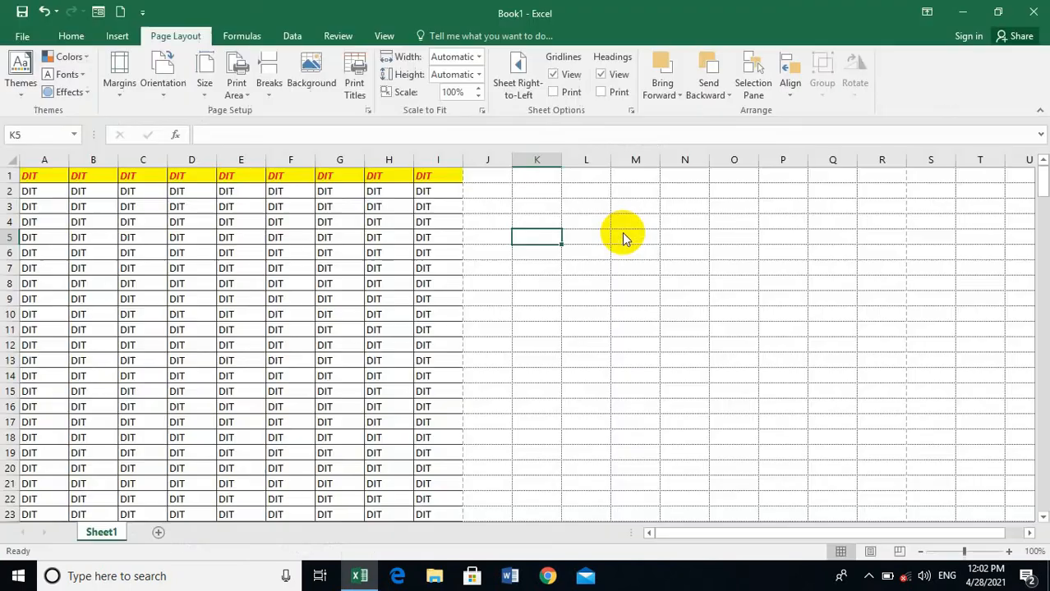
click(348, 93)
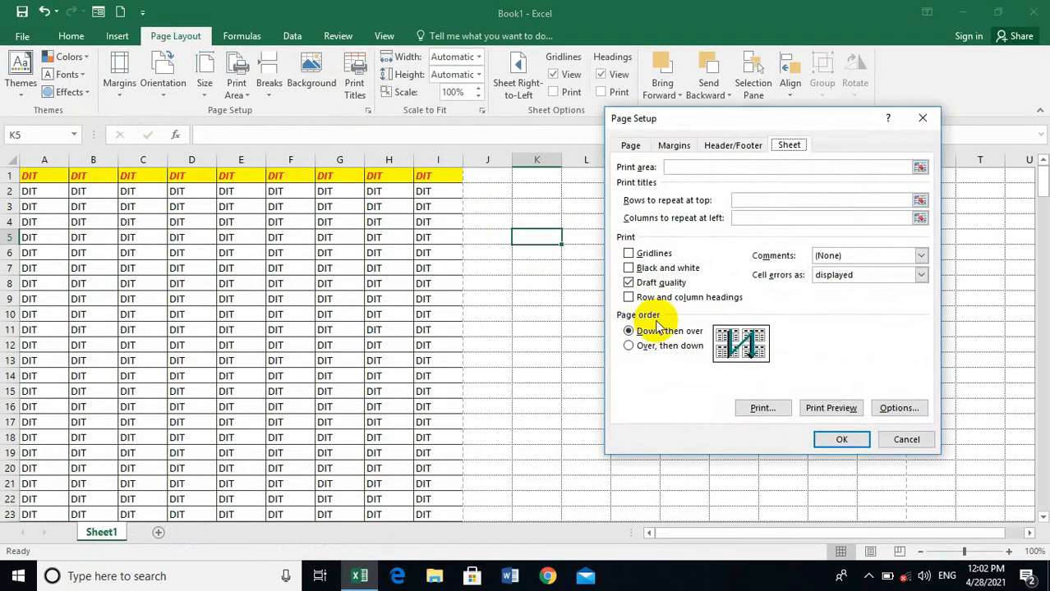
click(829, 414)
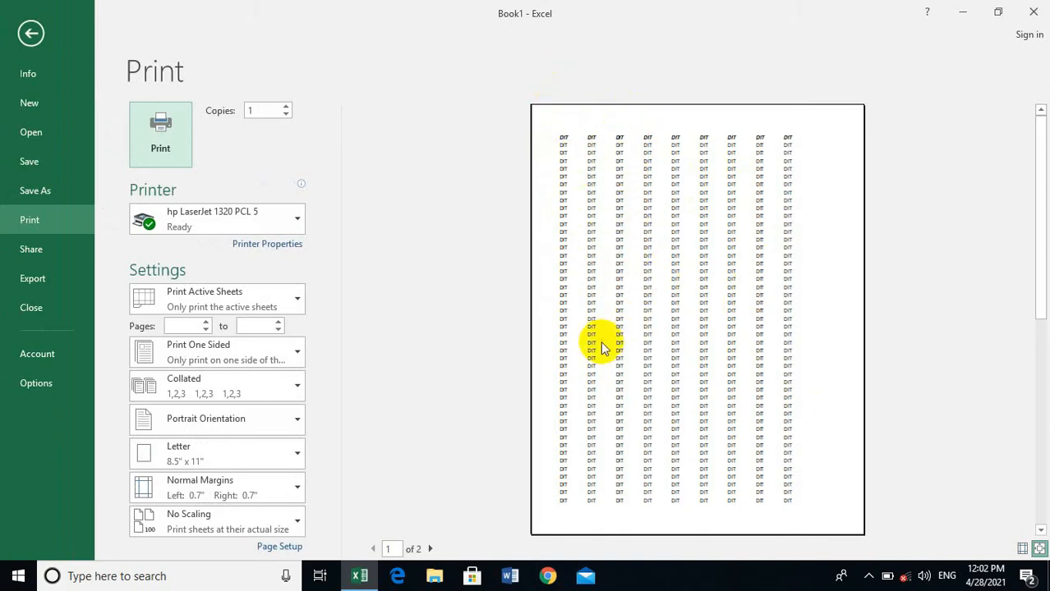
click(30, 33)
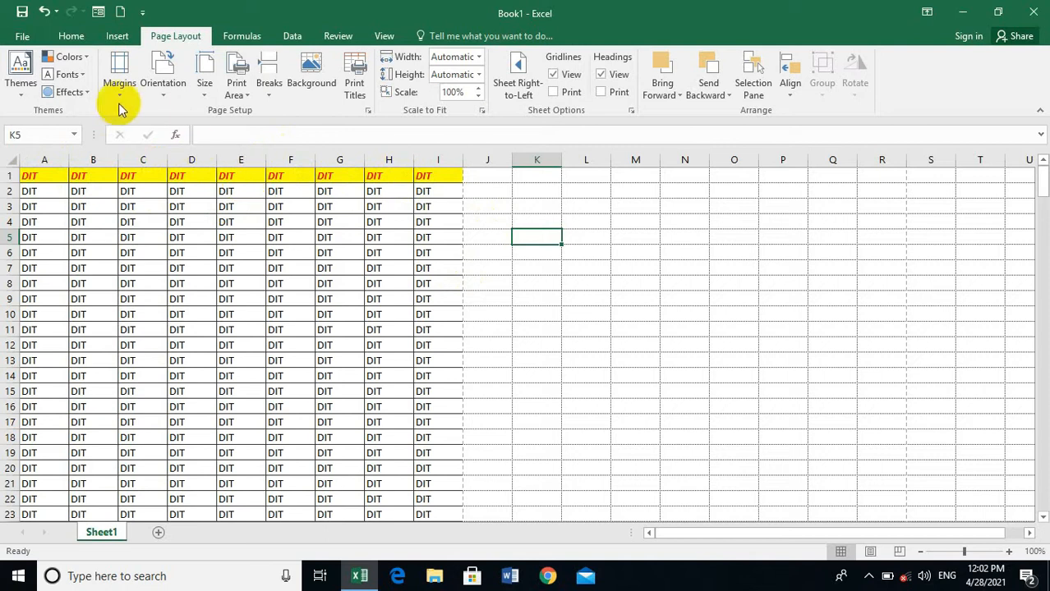
Replace Draft quality with Row and column headings in the print settings and preview the sheet
click(354, 80)
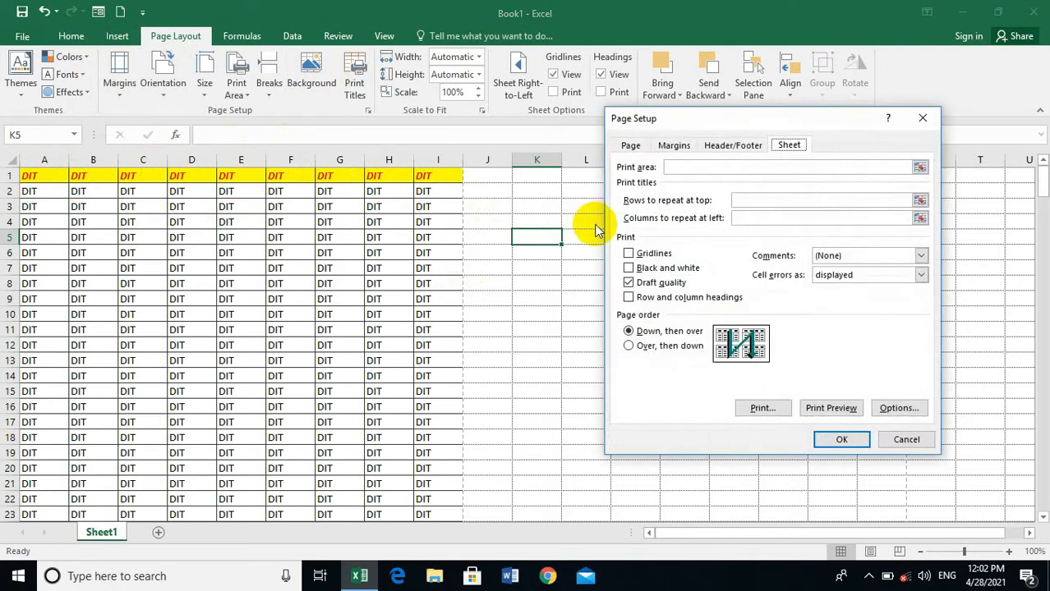
click(662, 283)
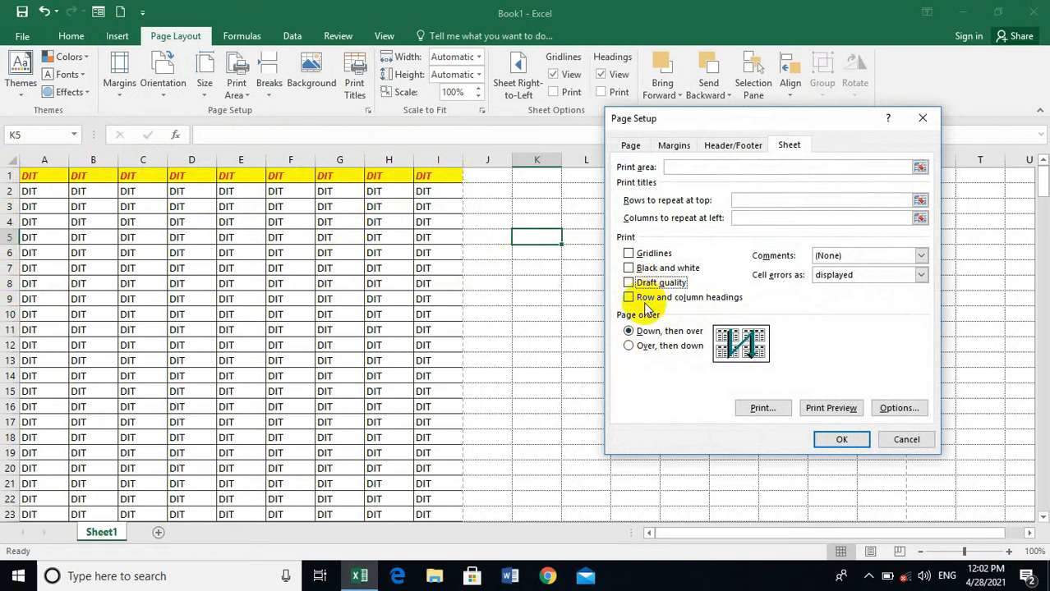
click(834, 407)
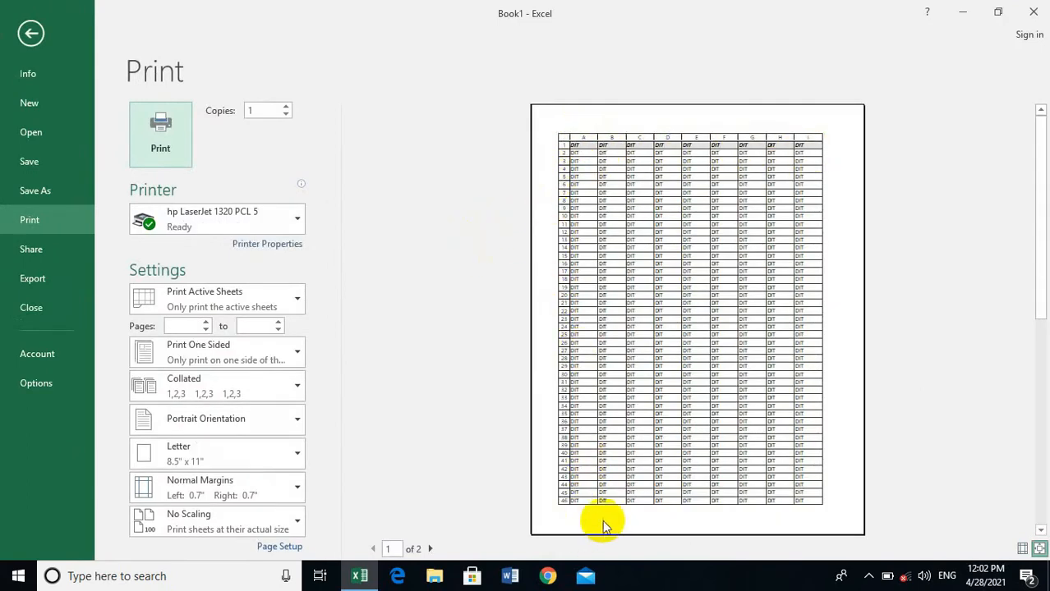
key(Escape)
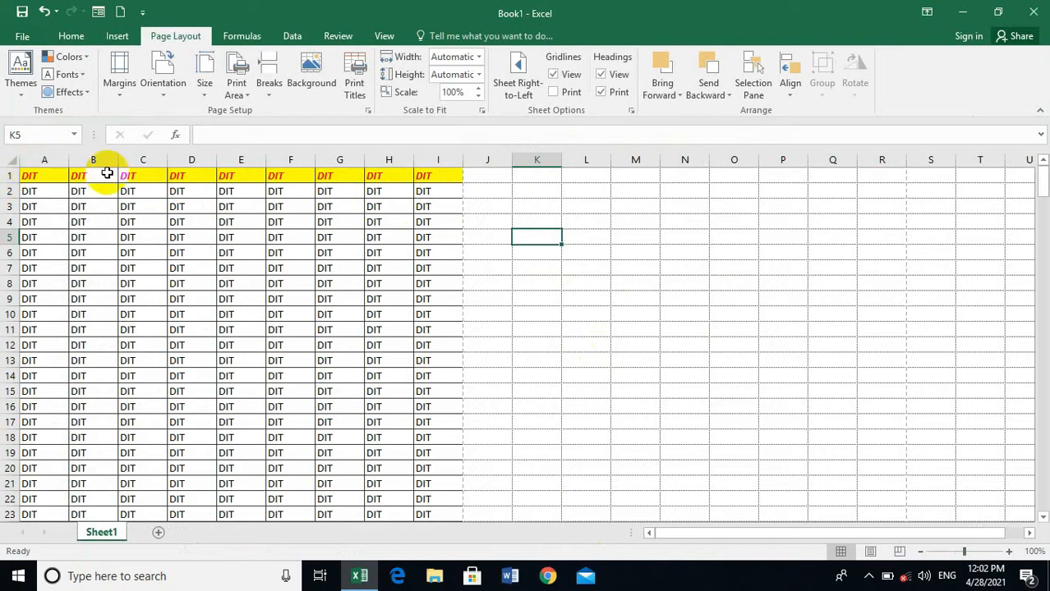
Turn off printing of Row and column headings and look through the Comments and Cell errors print options
click(354, 81)
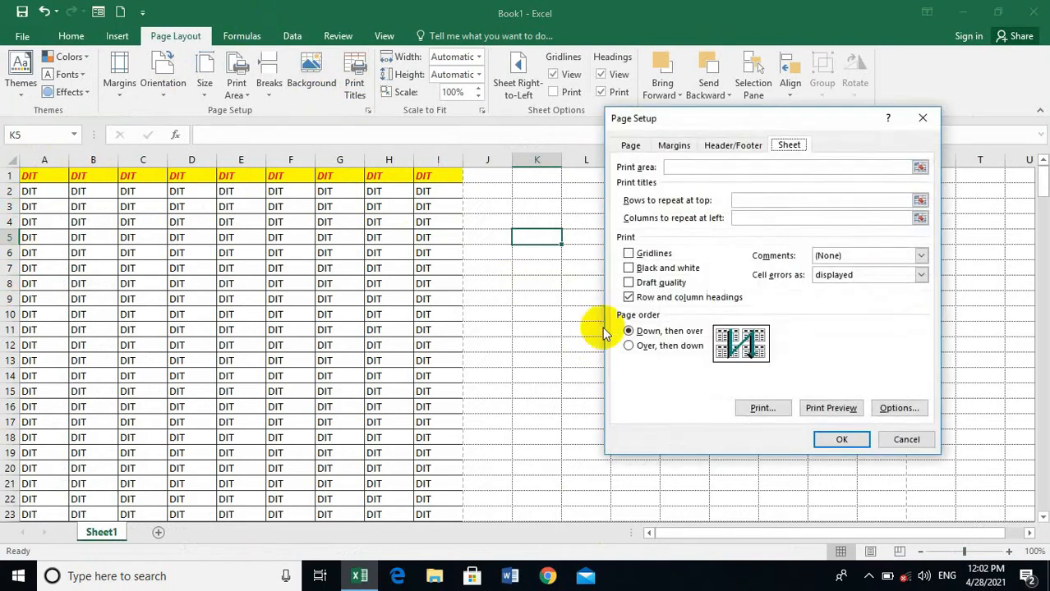
click(643, 299)
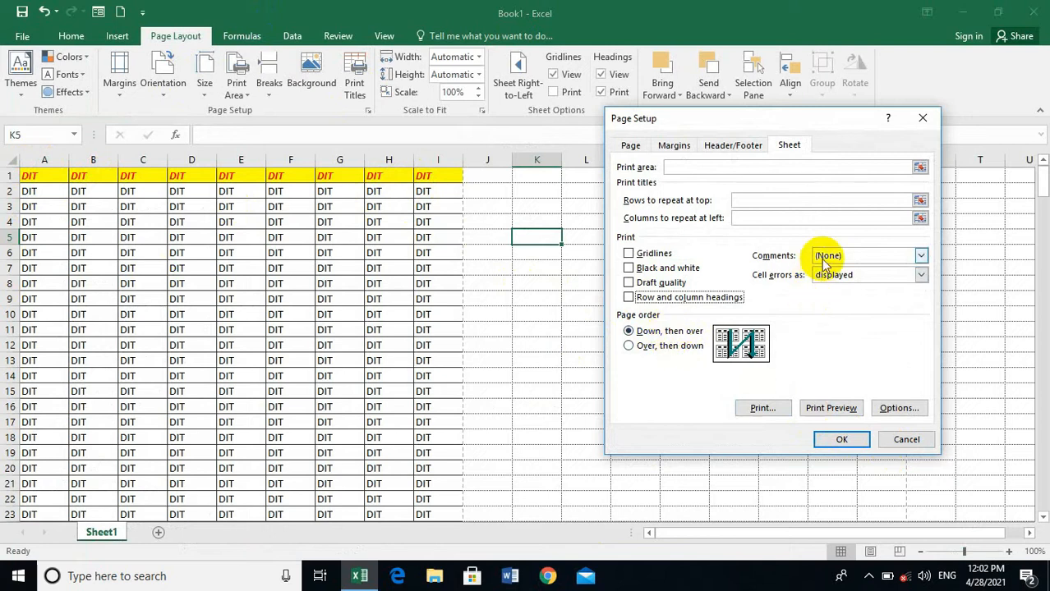
click(854, 256)
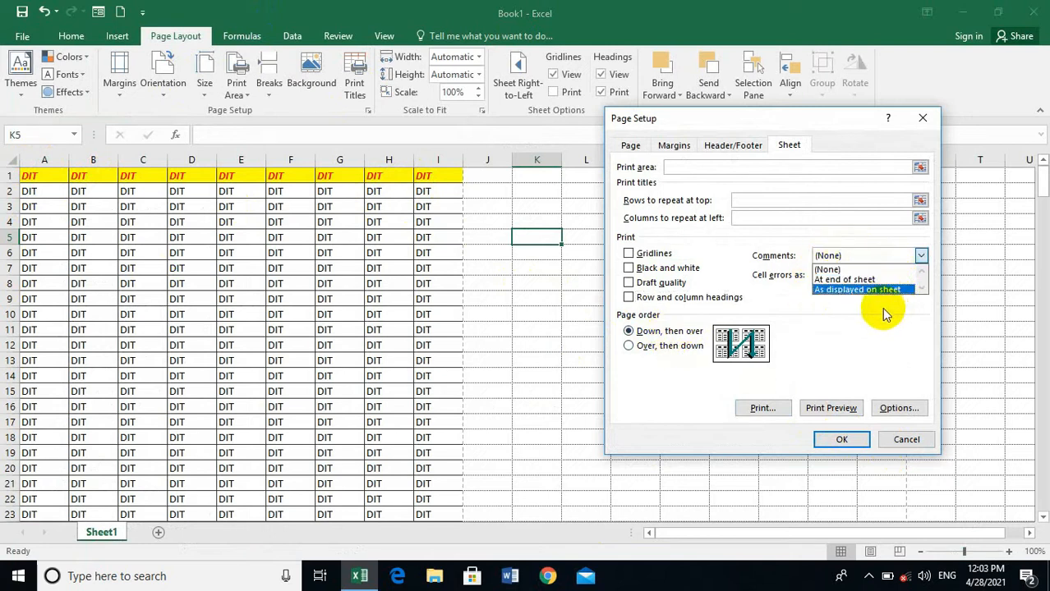
click(836, 325)
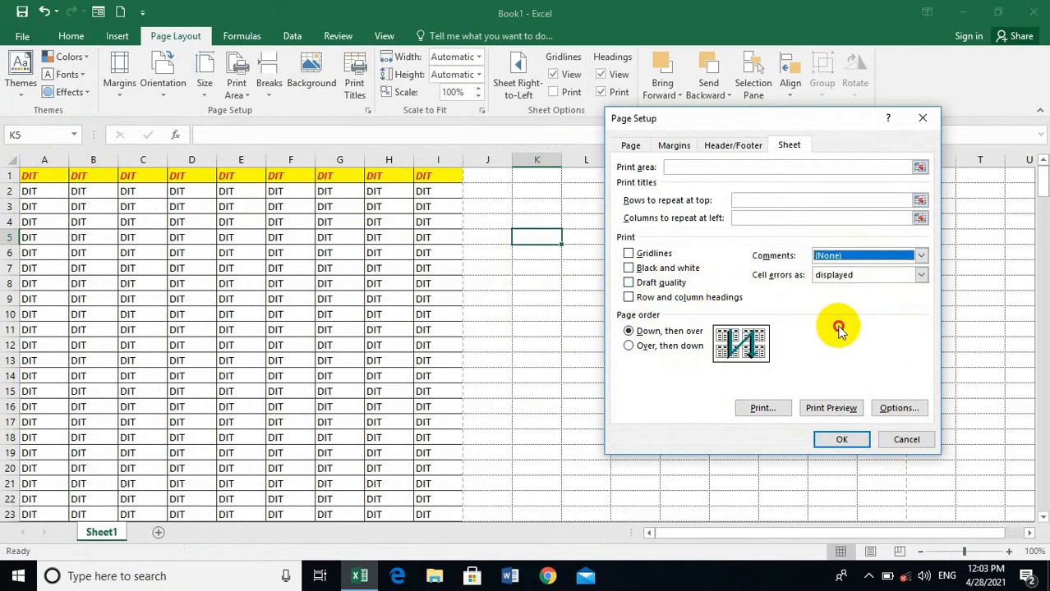
click(854, 277)
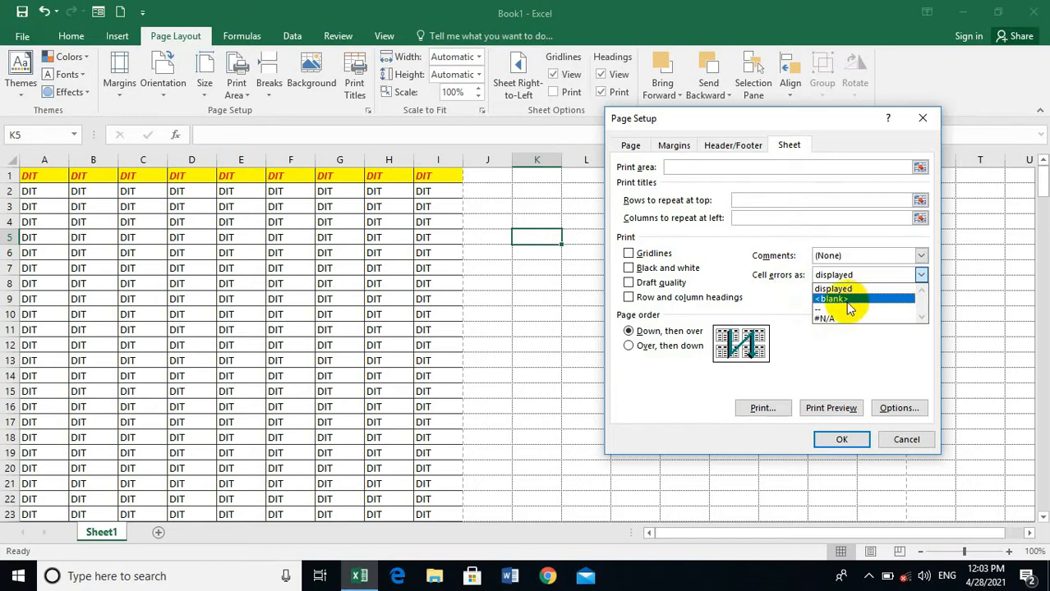
click(887, 344)
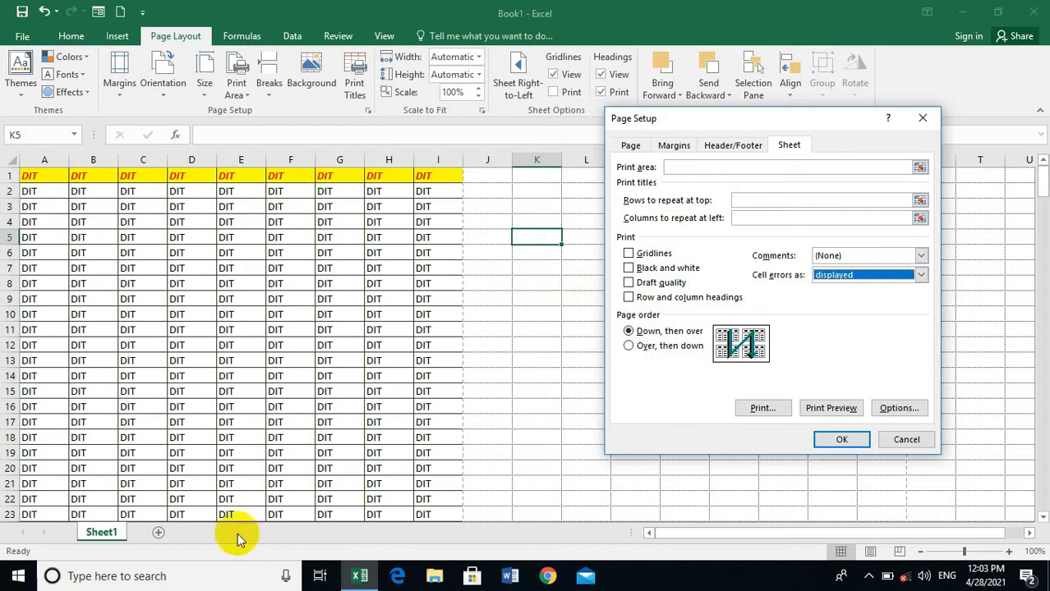
click(667, 346)
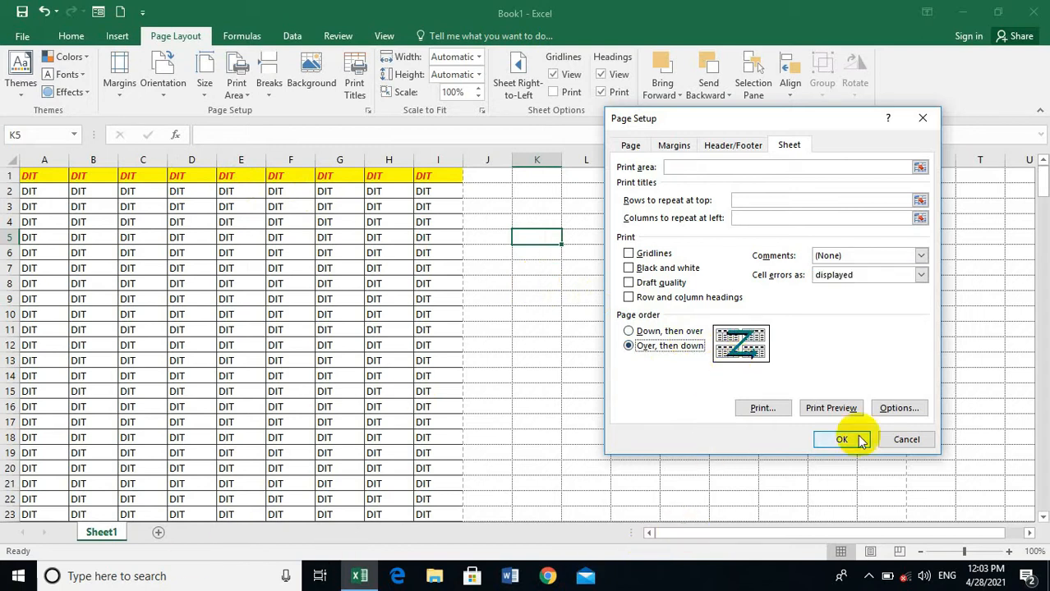
click(904, 440)
click(690, 312)
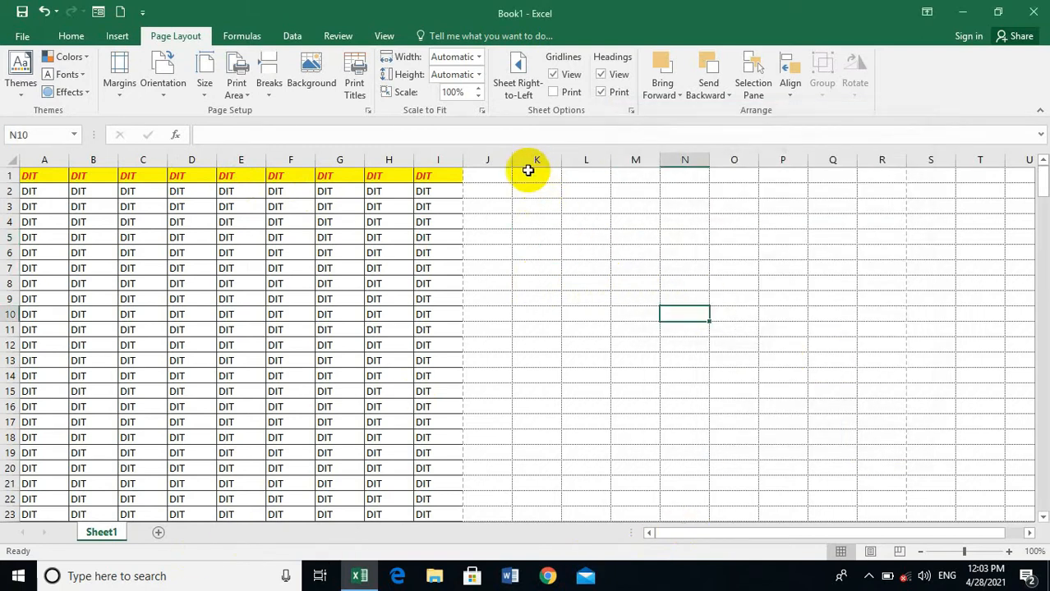
Fill all cells of the range J1:R25 with the same surname as sample text
drag(497, 178, 878, 526)
text(khan)
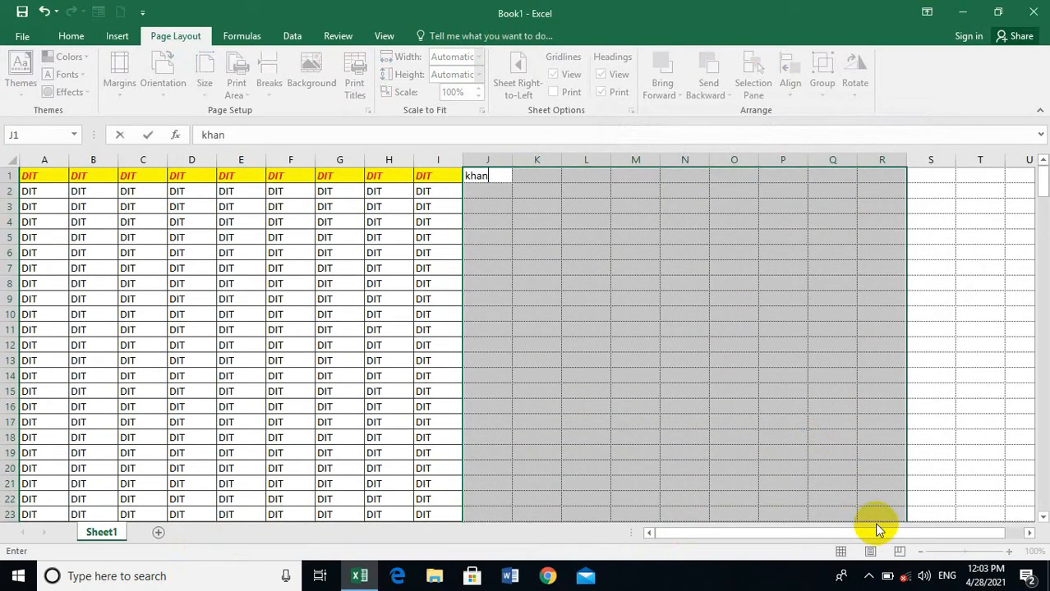
key(ctrl+Return)
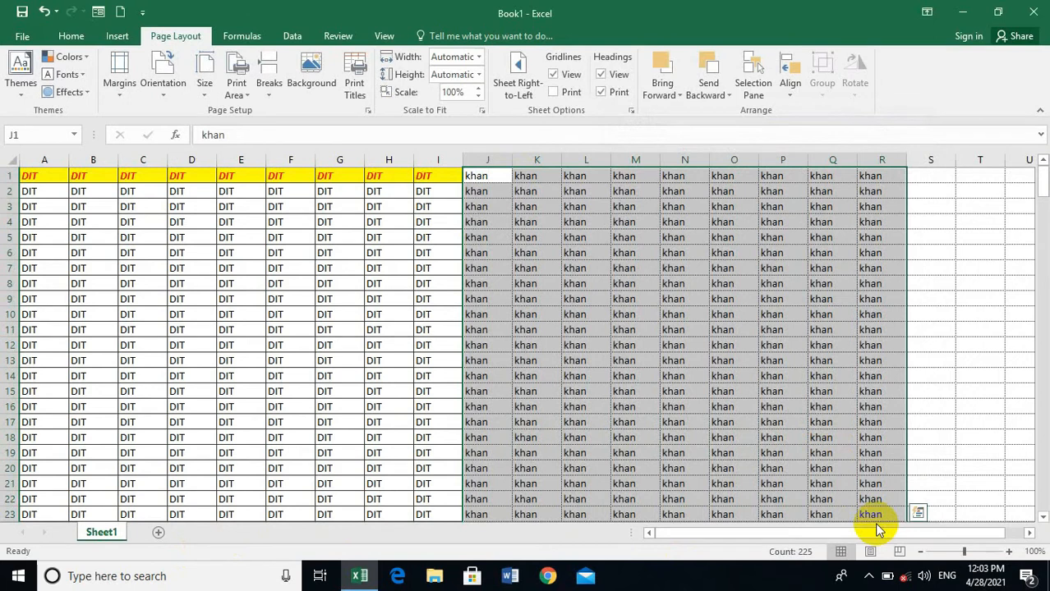
Look through all three pages in the print preview to check the order in which they print
key(ctrl+p)
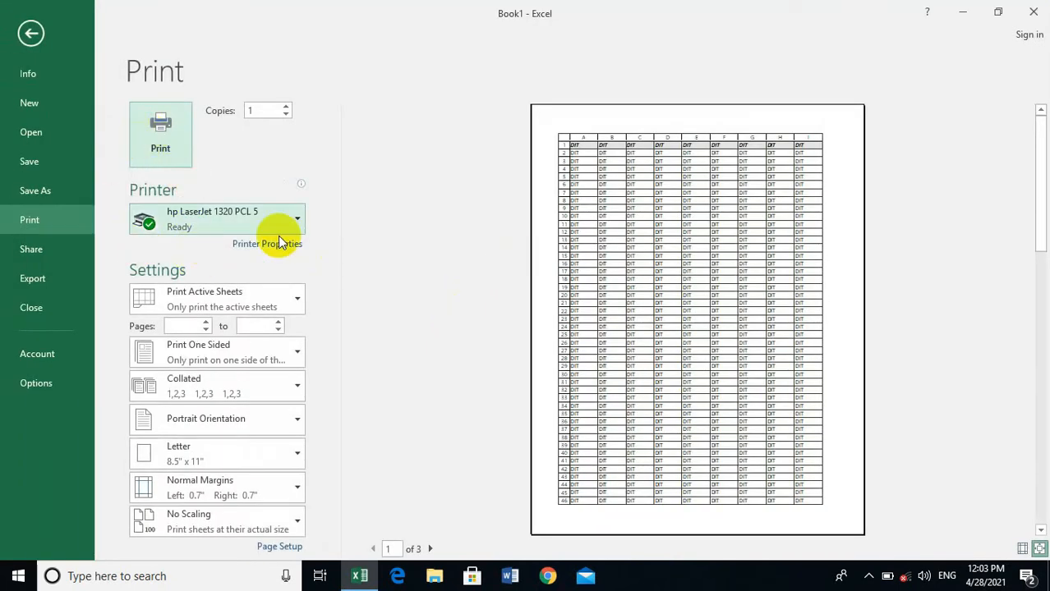
click(431, 549)
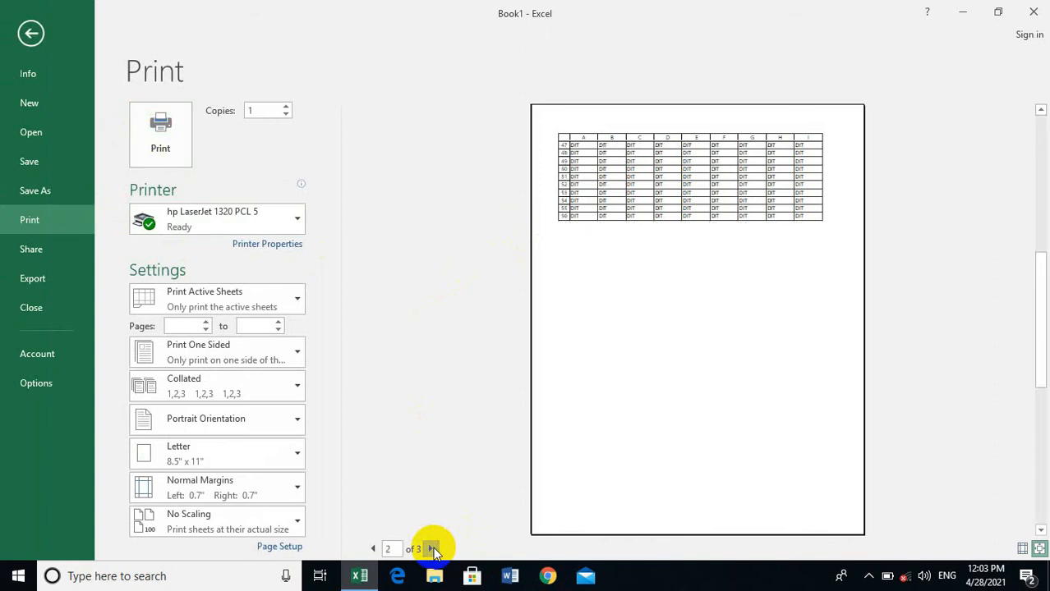
click(430, 548)
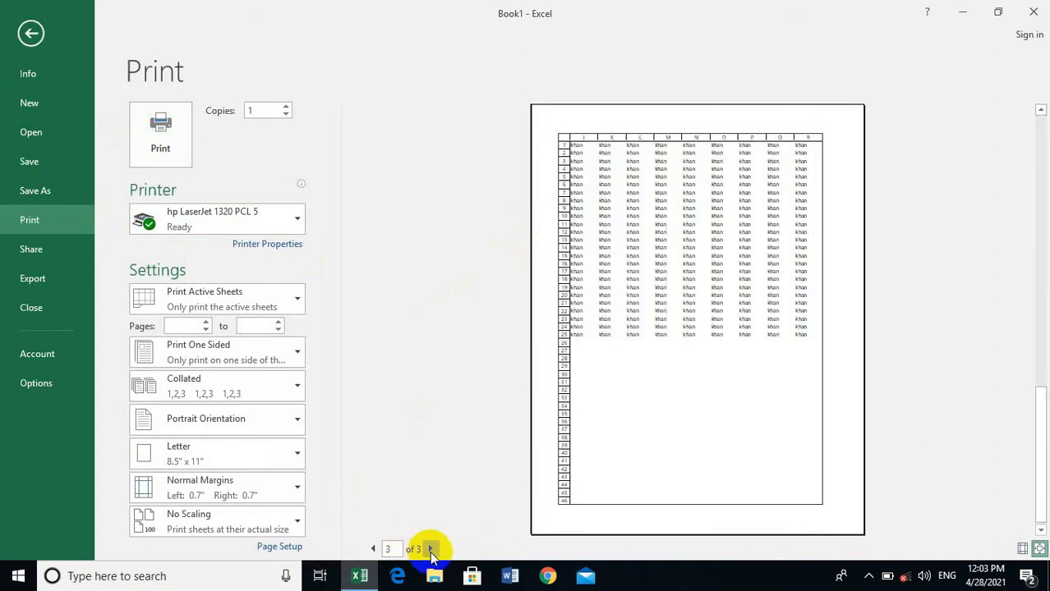
key(Escape)
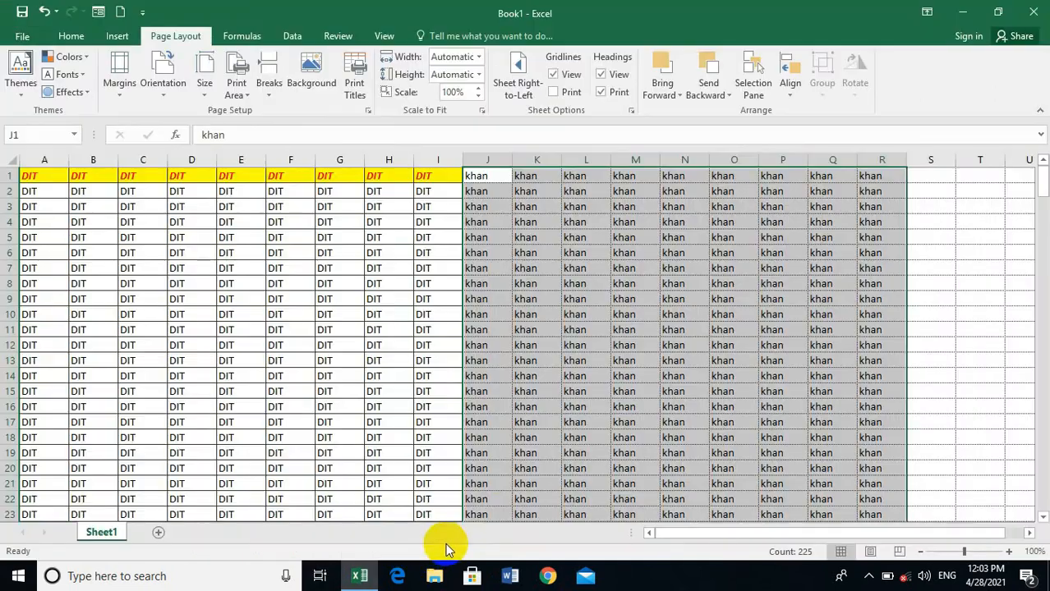
Set the page order to Over, then down and check the first two pages in the print preview
click(590, 405)
click(352, 86)
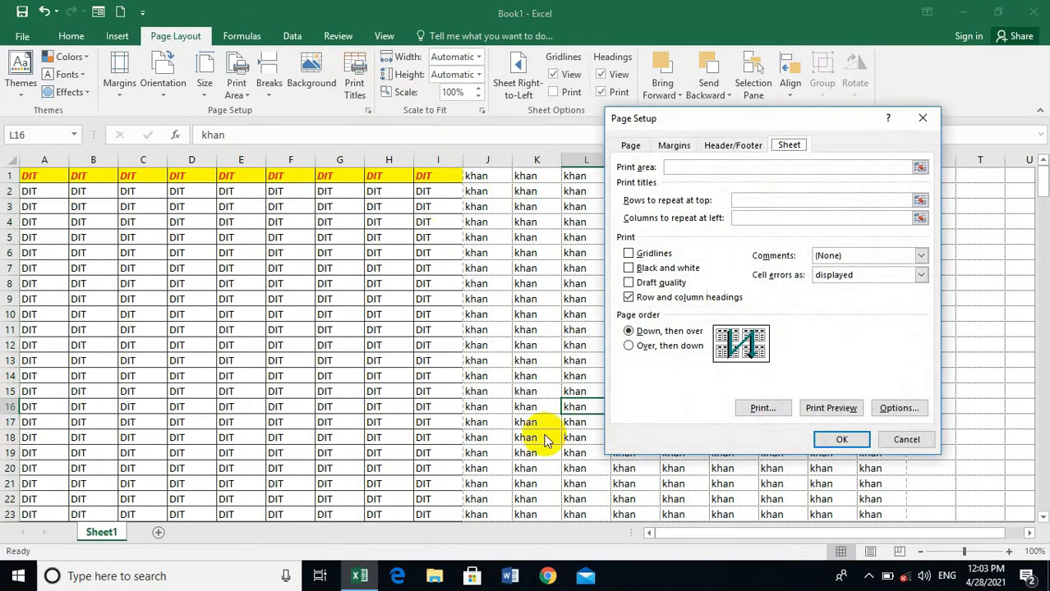
click(830, 419)
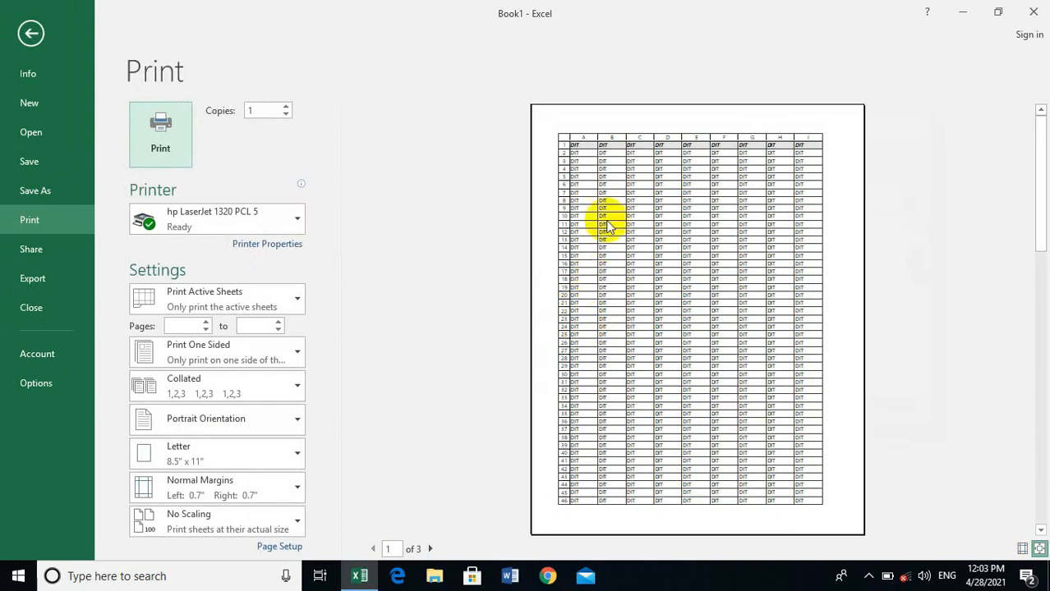
click(430, 549)
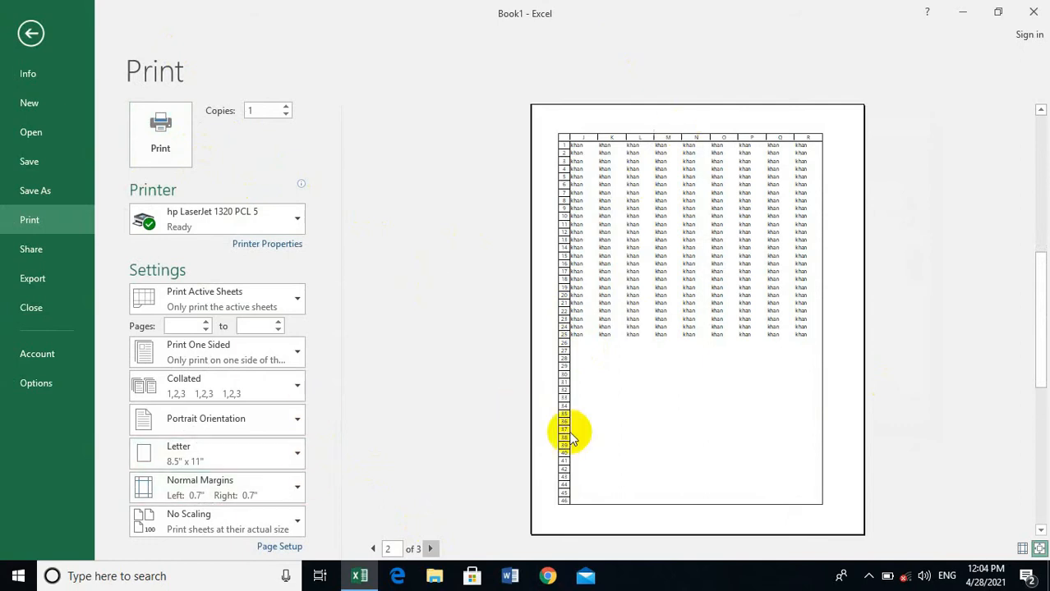
click(29, 39)
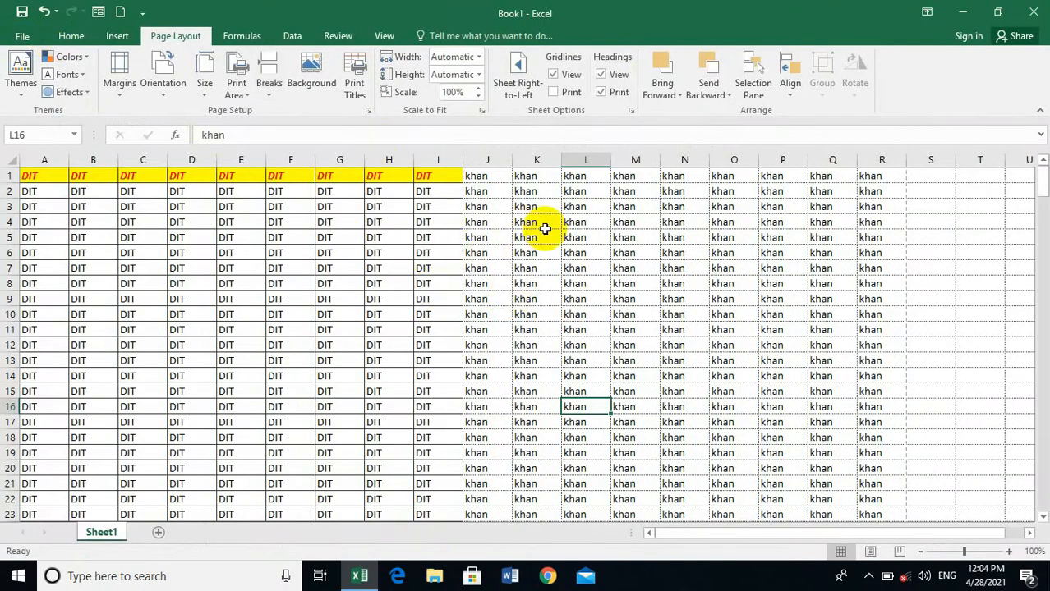
Examine the printer's Paper/Quality properties and the orientation, scaling and paper options in Page Setup, leaving the settings as they are
click(355, 89)
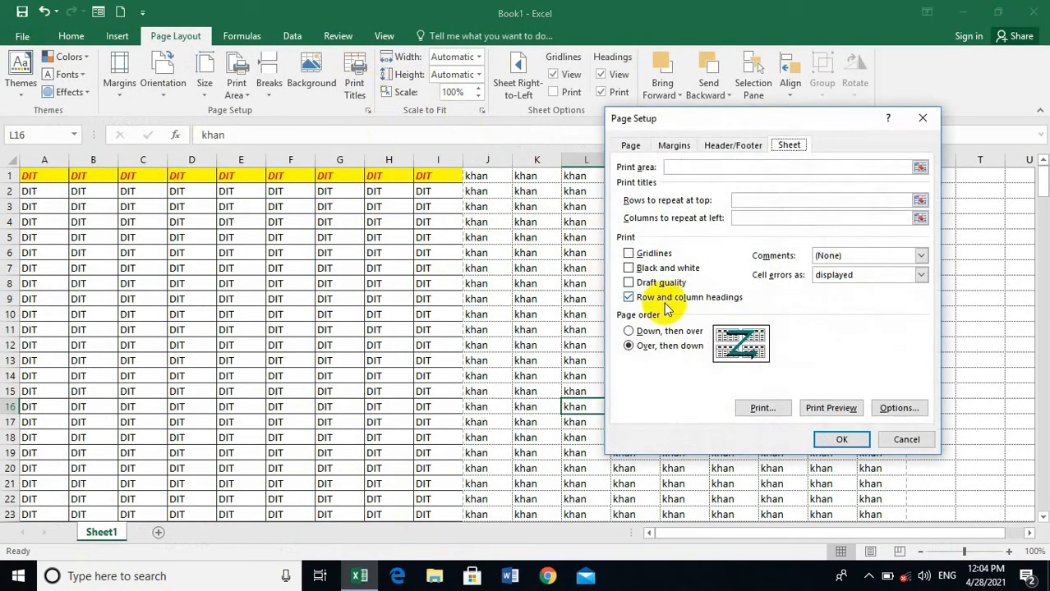
click(906, 416)
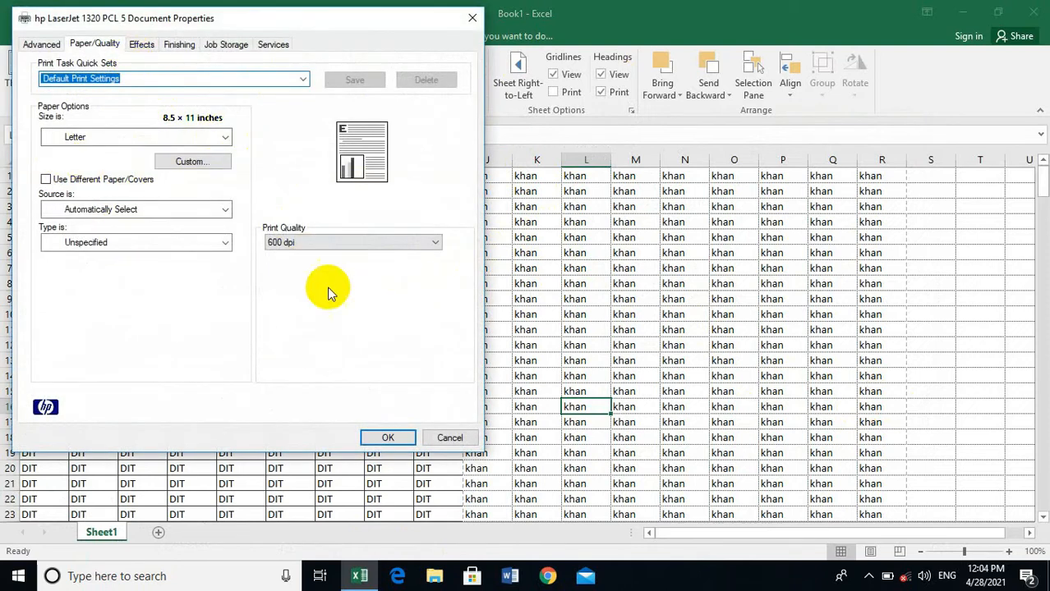
click(448, 437)
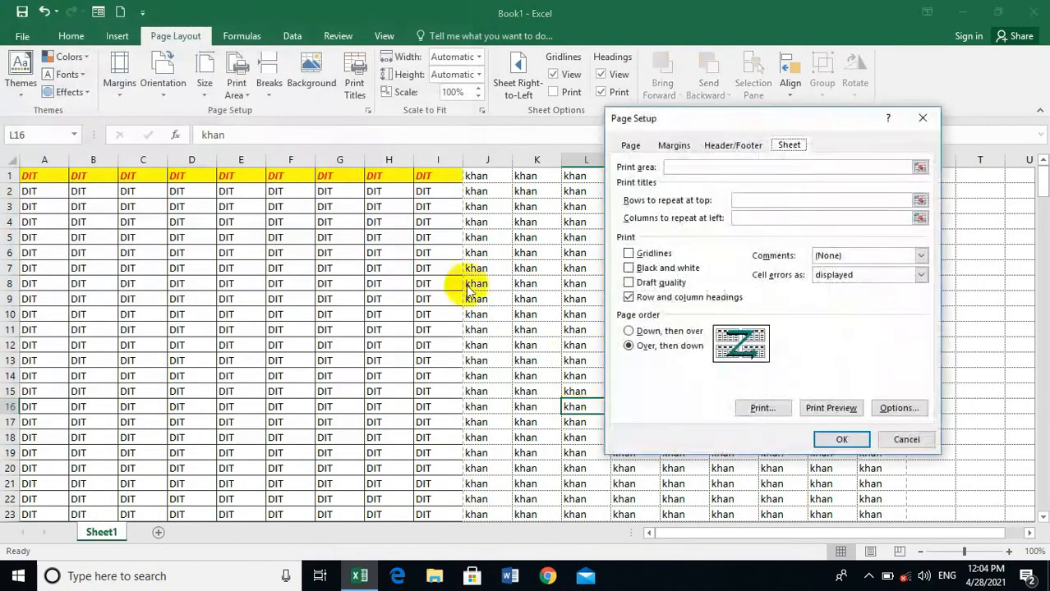
click(906, 440)
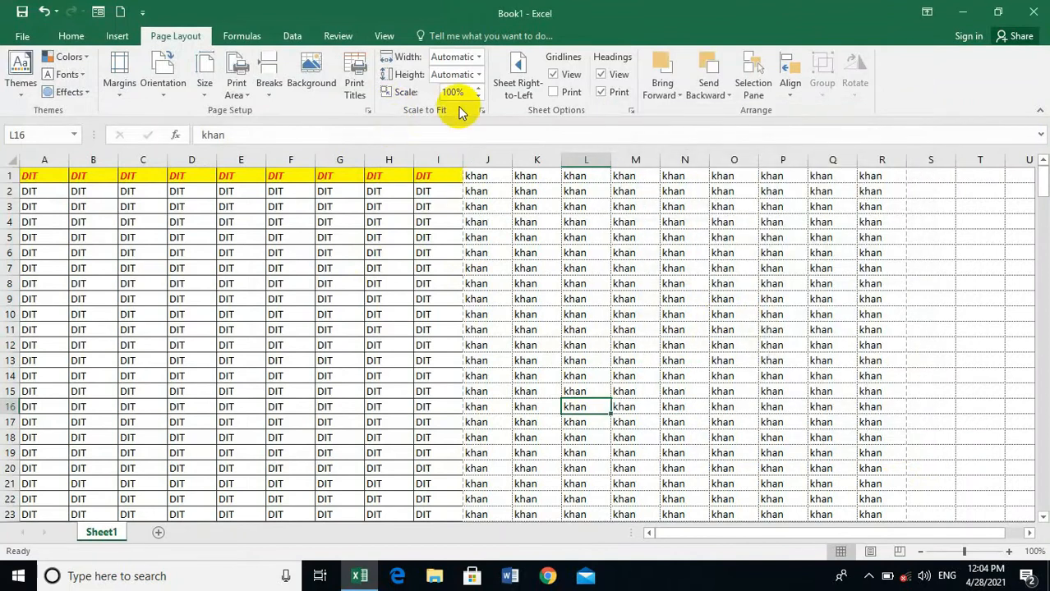
click(368, 111)
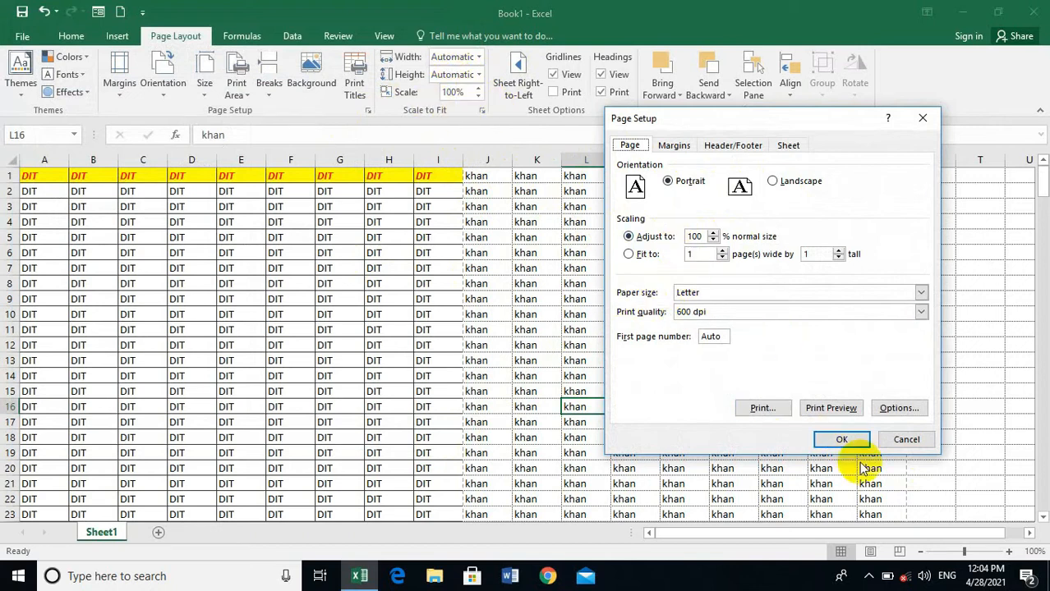
click(879, 438)
Look over the DIT block and the block beside it in the sheet and compare the page sequence in the print preview
scroll(554, 376, down, 2)
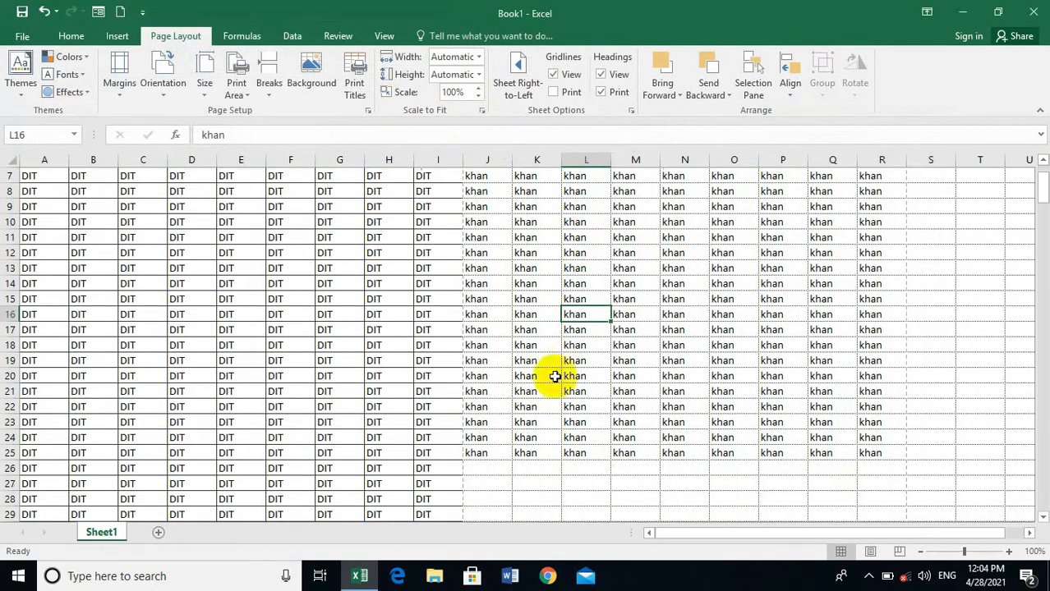
scroll(346, 336, down, 8)
scroll(394, 341, up, 7)
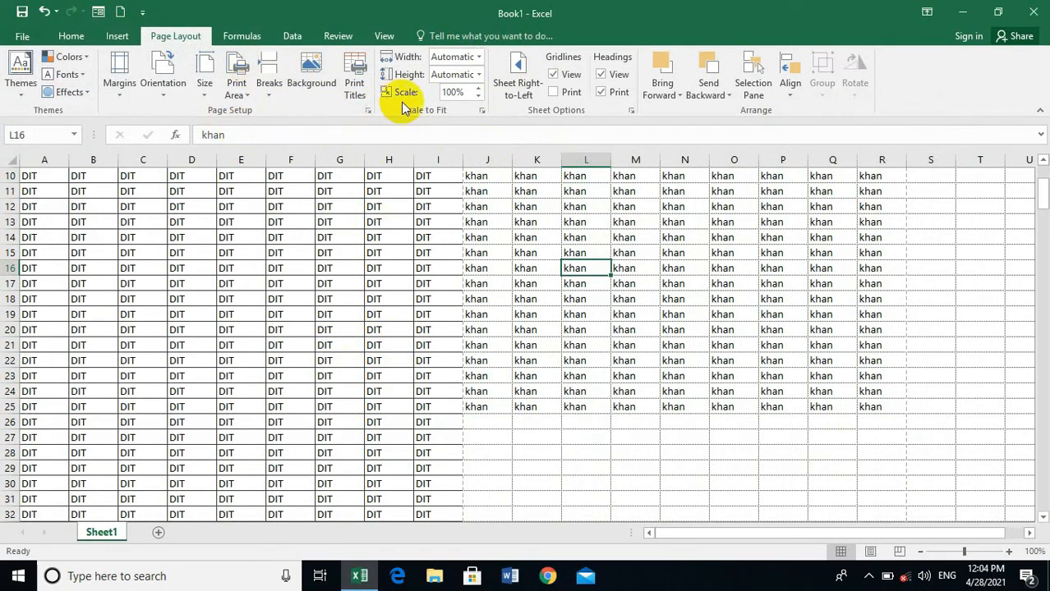
scroll(511, 293, up, 3)
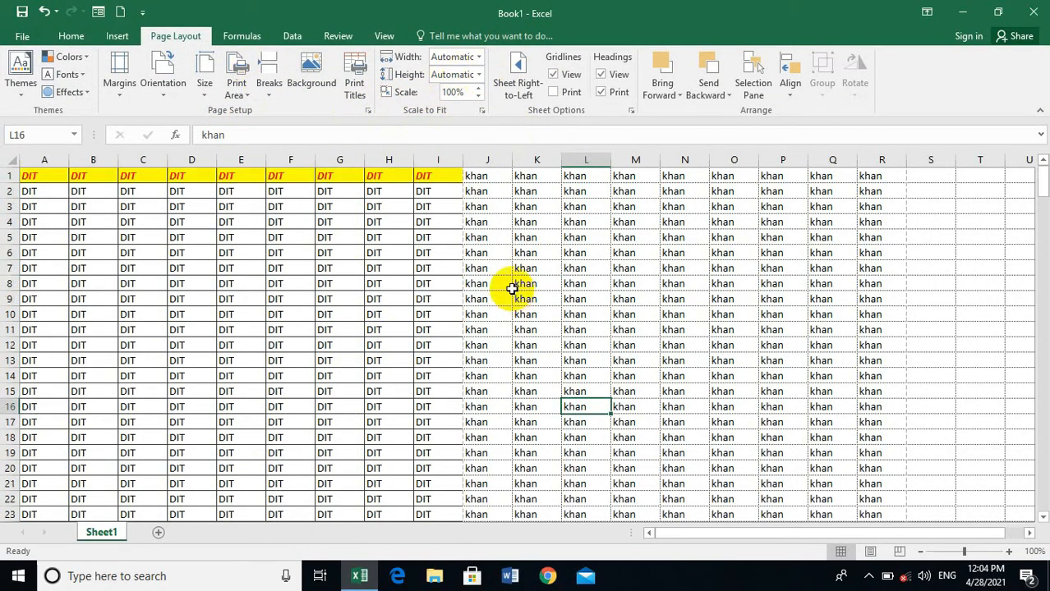
key(ctrl+p)
scroll(575, 304, down, 2)
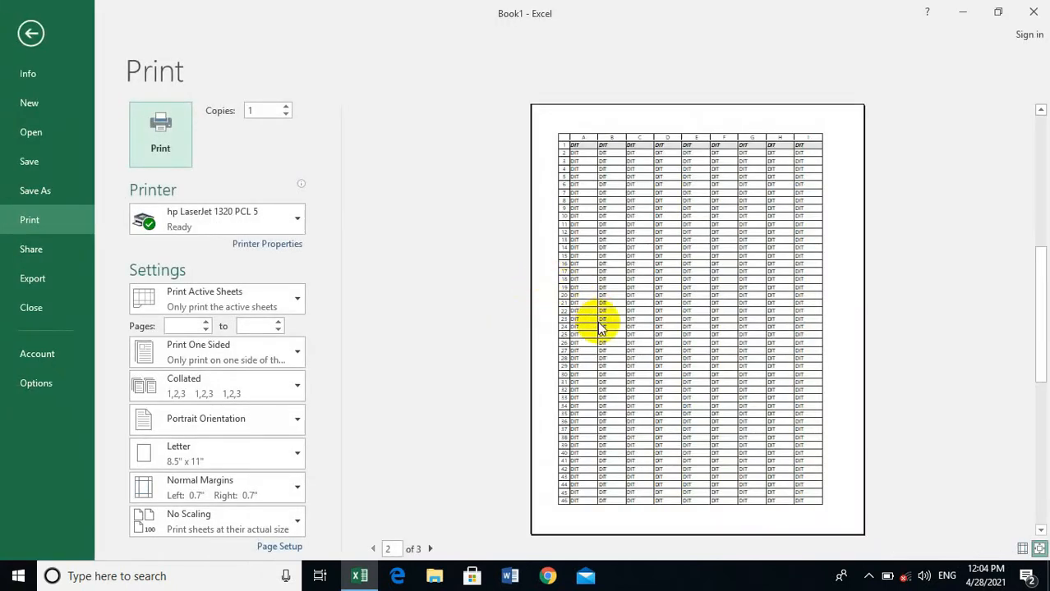
scroll(628, 337, up, 2)
scroll(628, 337, down, 2)
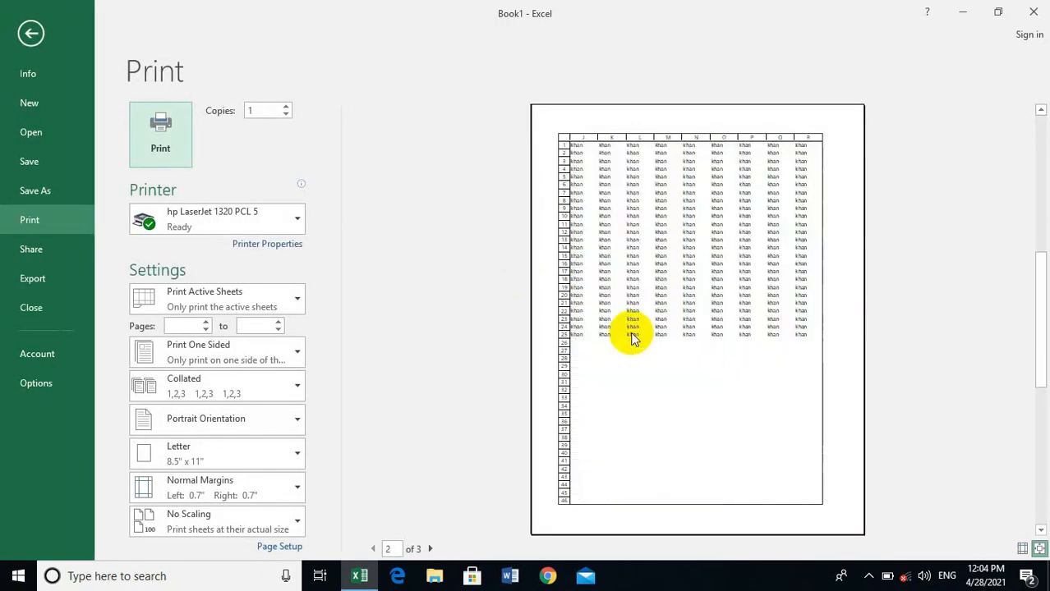
scroll(628, 337, down, 1)
scroll(626, 330, up, 2)
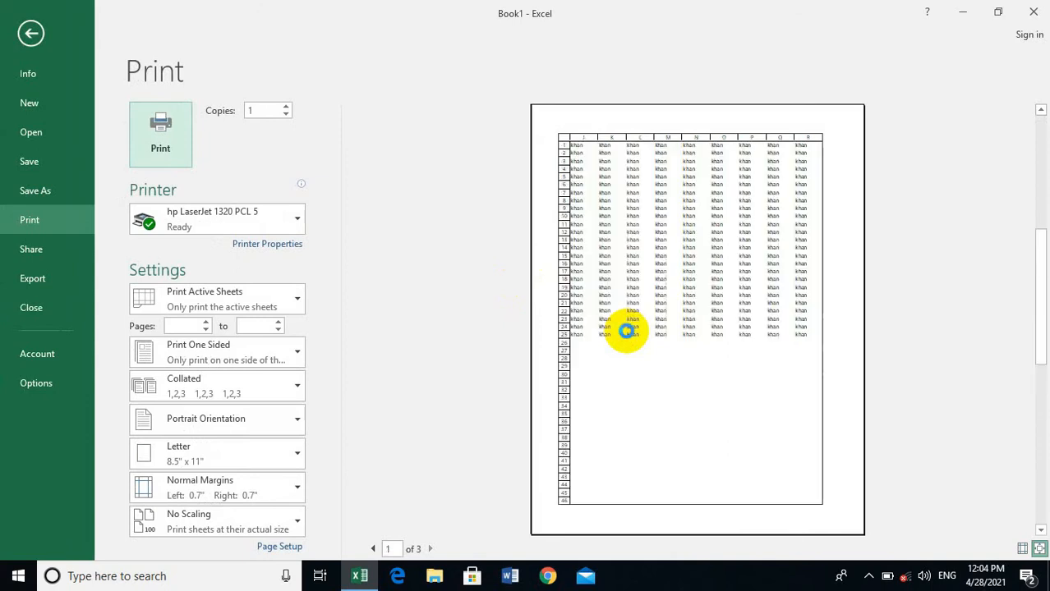
click(30, 33)
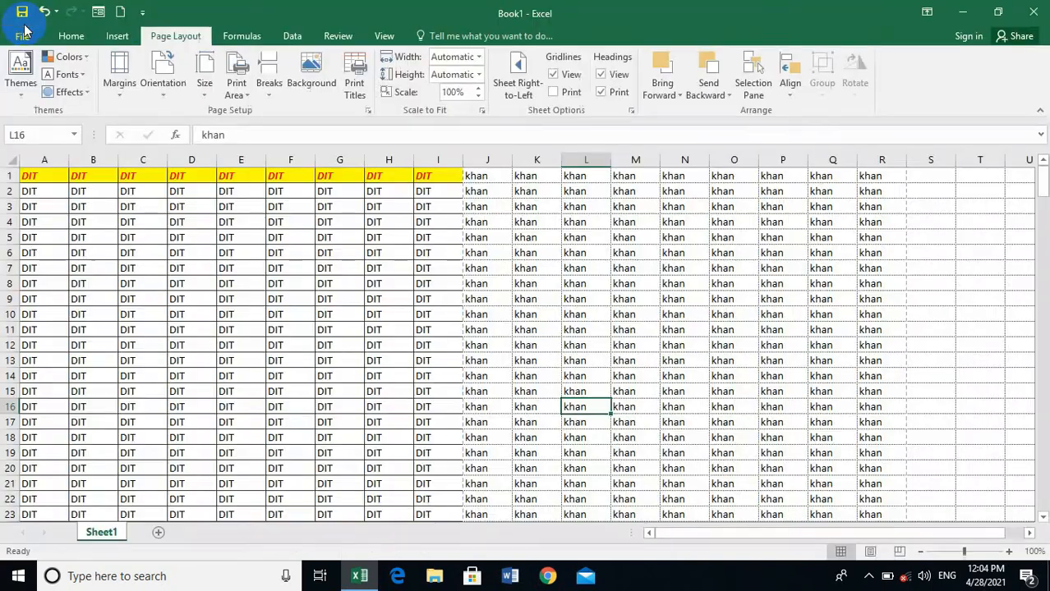
Scale the printout to 1 page wide and 1 page tall and check it in the print preview
click(478, 57)
click(448, 103)
click(478, 74)
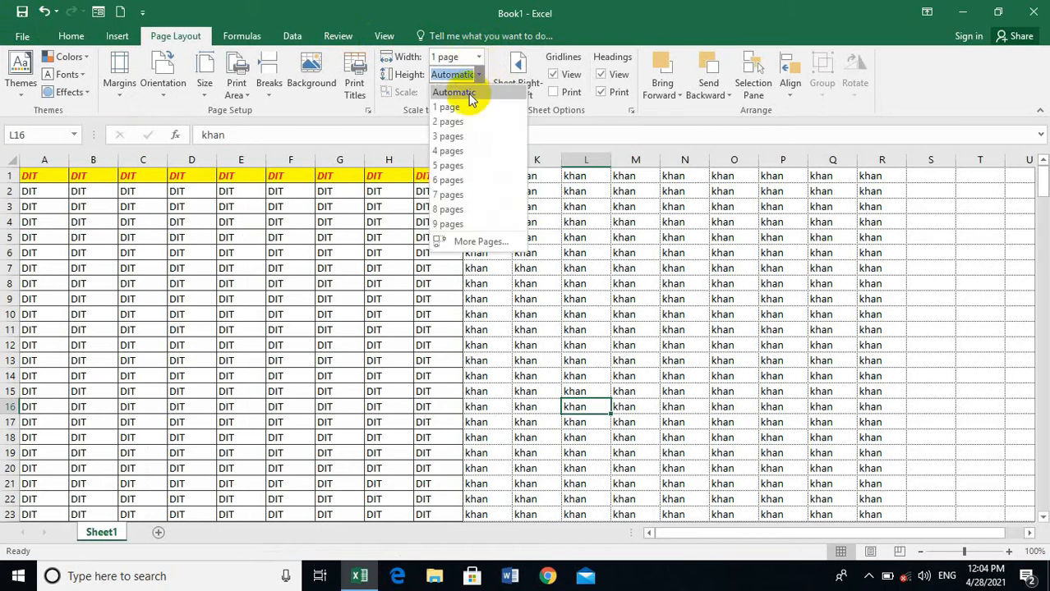
click(467, 104)
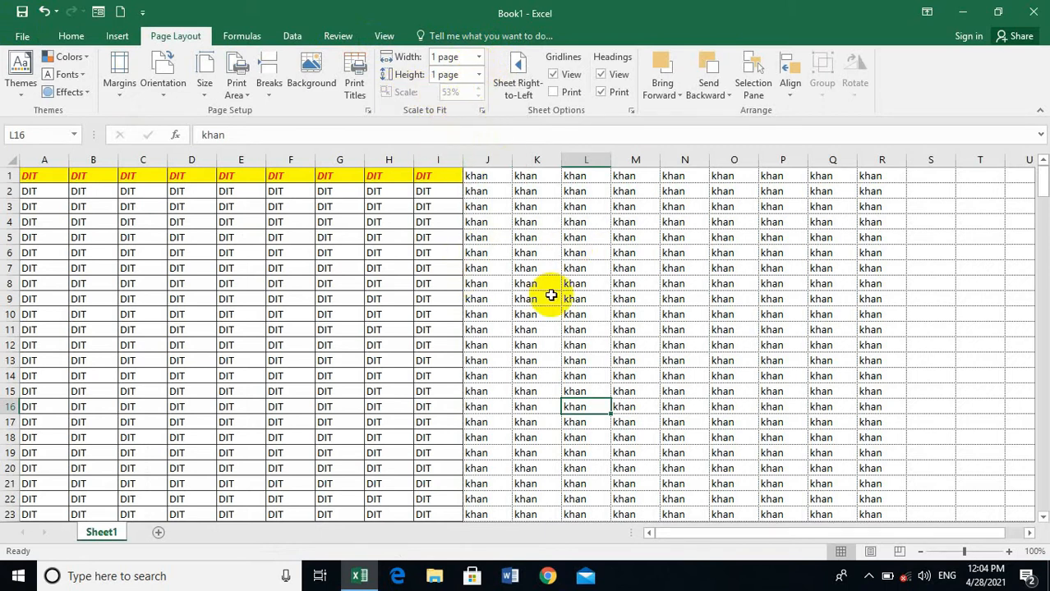
key(ctrl+p)
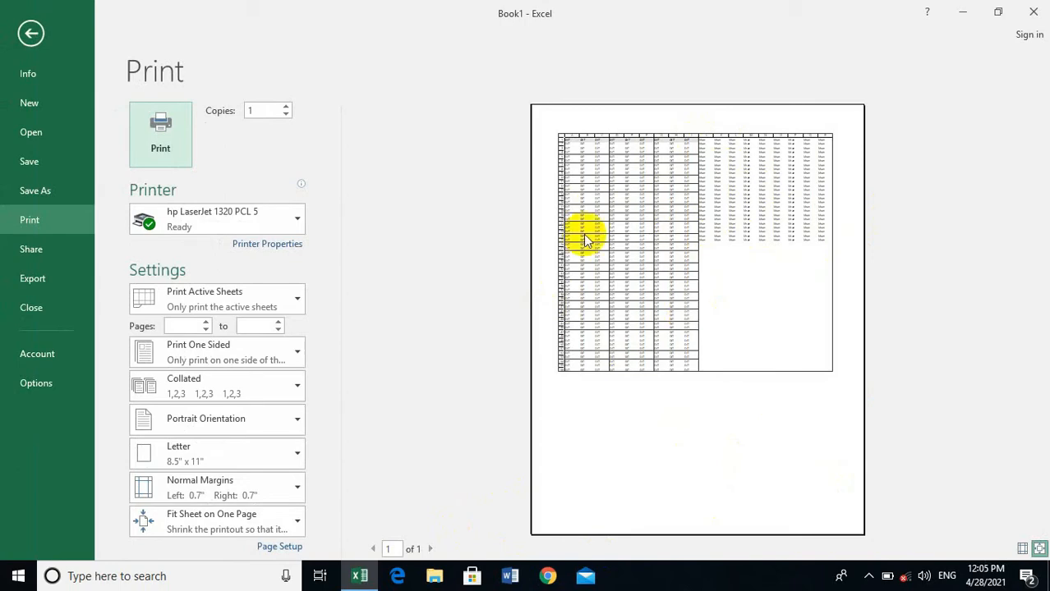
key(Escape)
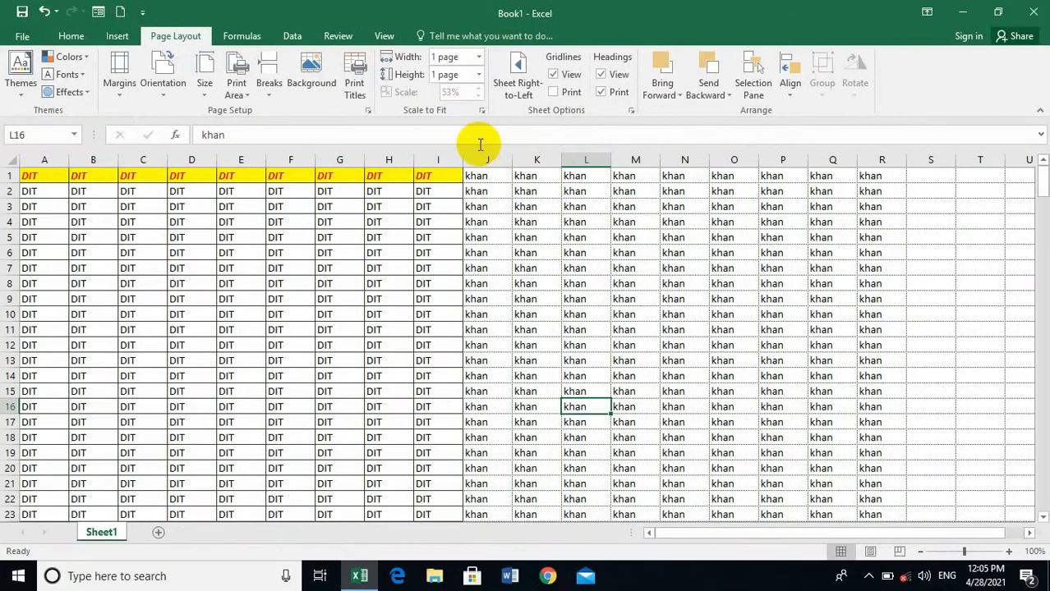
Turn off printing of Row and column headings for the sheet
click(349, 92)
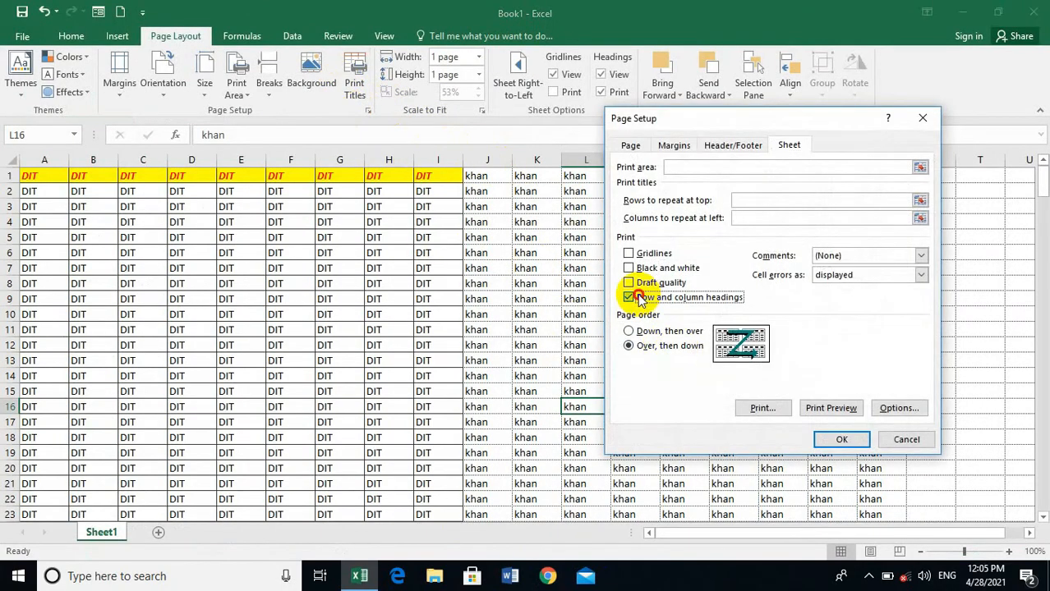
click(842, 441)
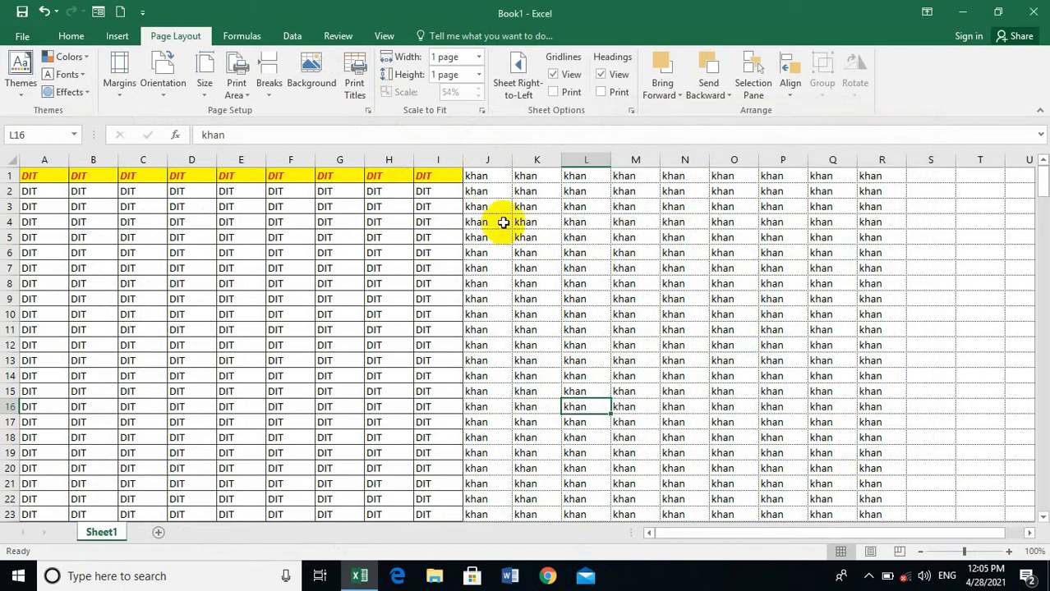
Set the print width and height back to Automatic and the scale to 115%
click(485, 58)
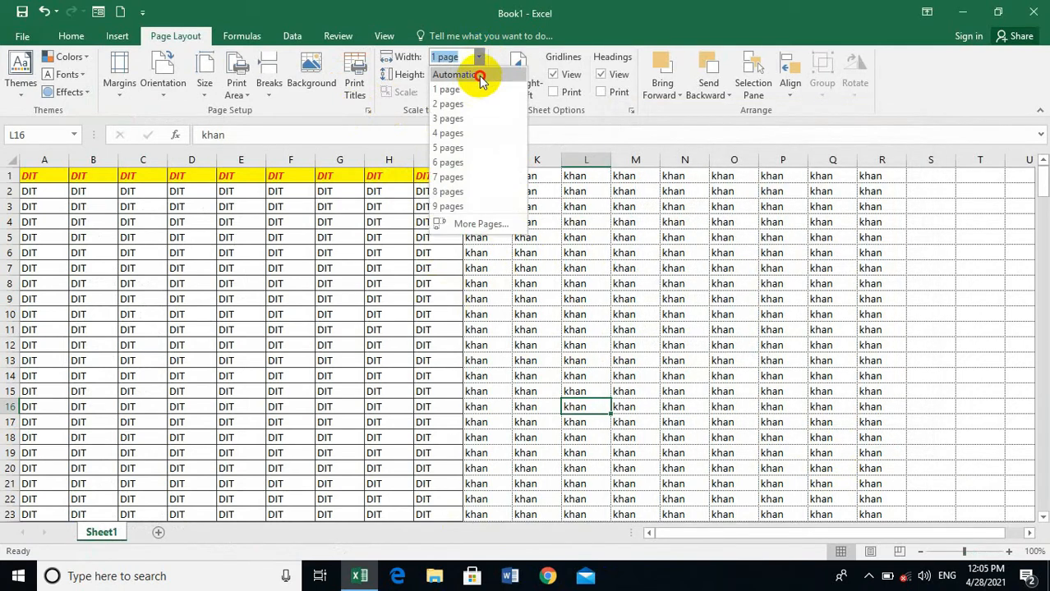
click(476, 72)
click(479, 75)
click(467, 92)
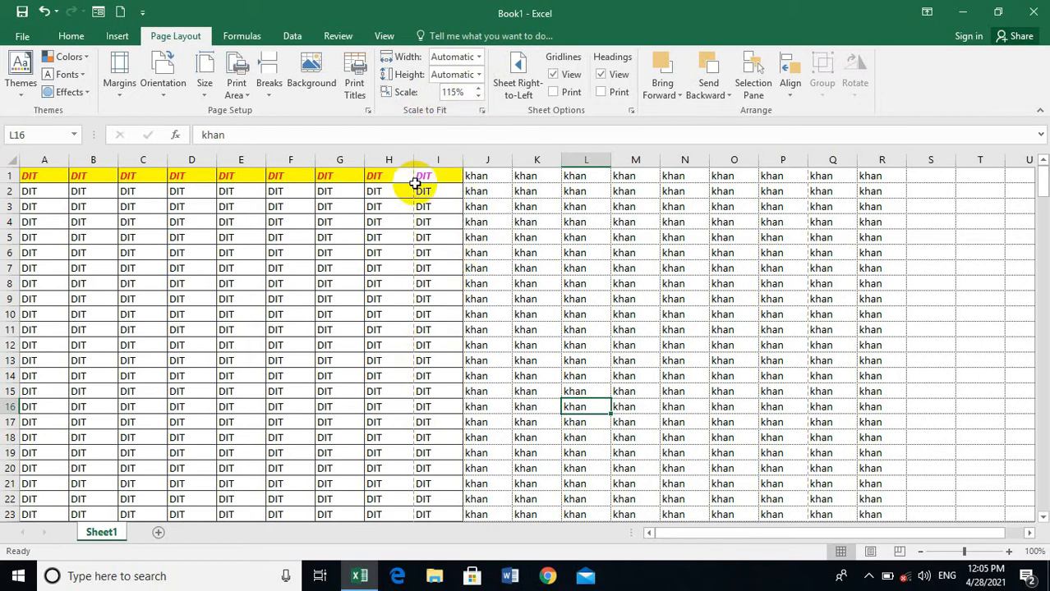
Look through the first pages of the enlarged printout in the print preview
key(ctrl+p)
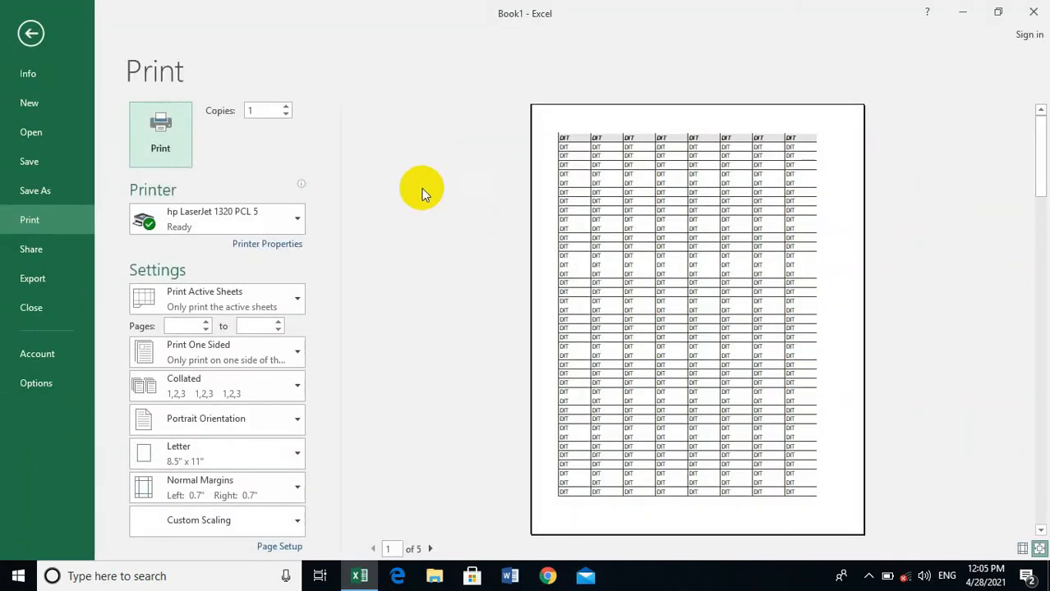
click(430, 548)
click(429, 548)
key(Escape)
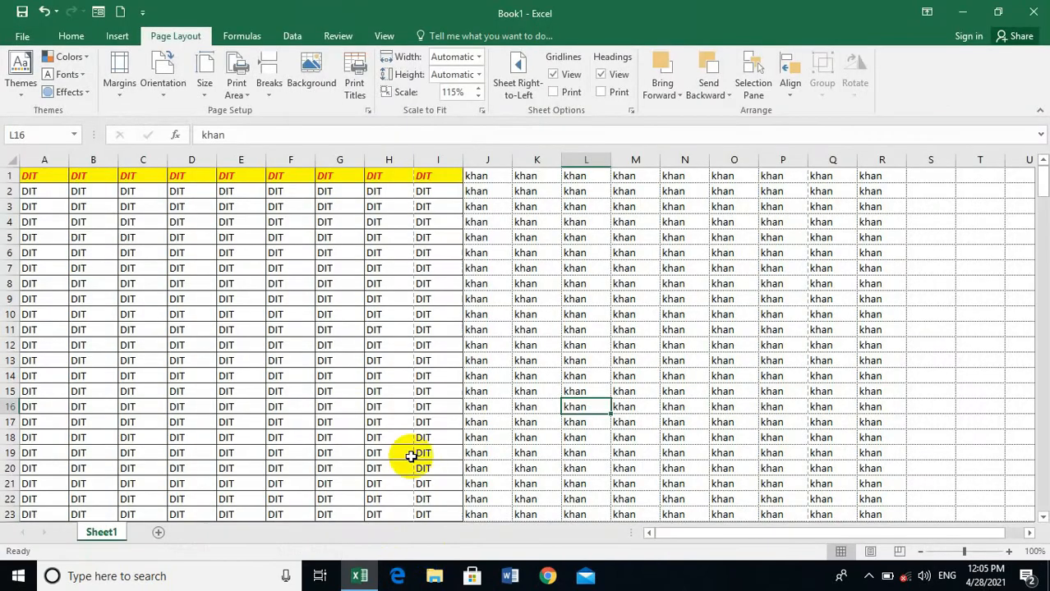
Raise the print scale to 145%
click(477, 87)
click(478, 88)
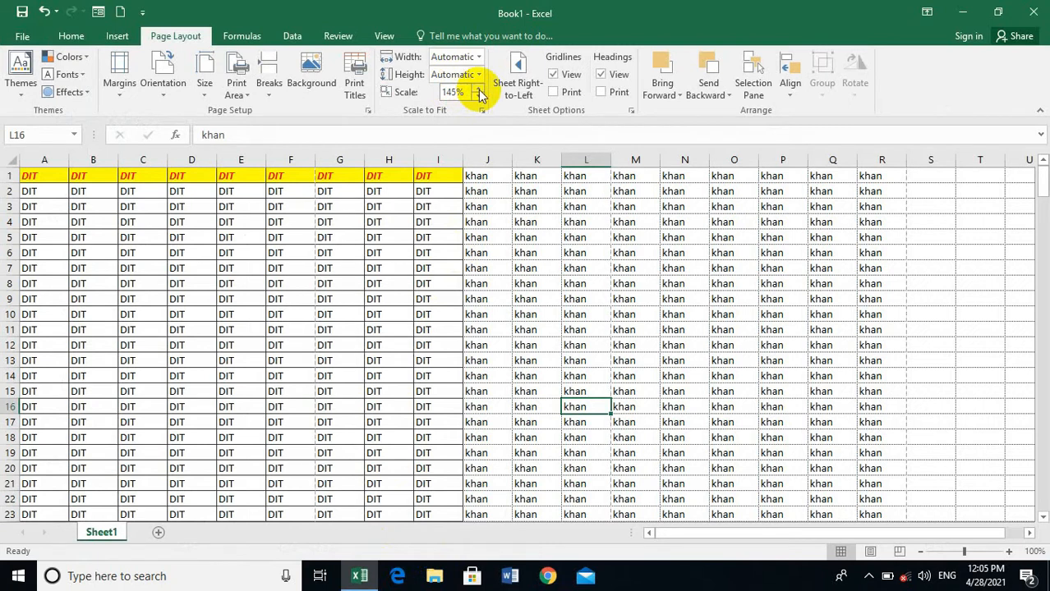
Page through the 145% printout in the print preview to check how the data splits across pages
key(ctrl+p)
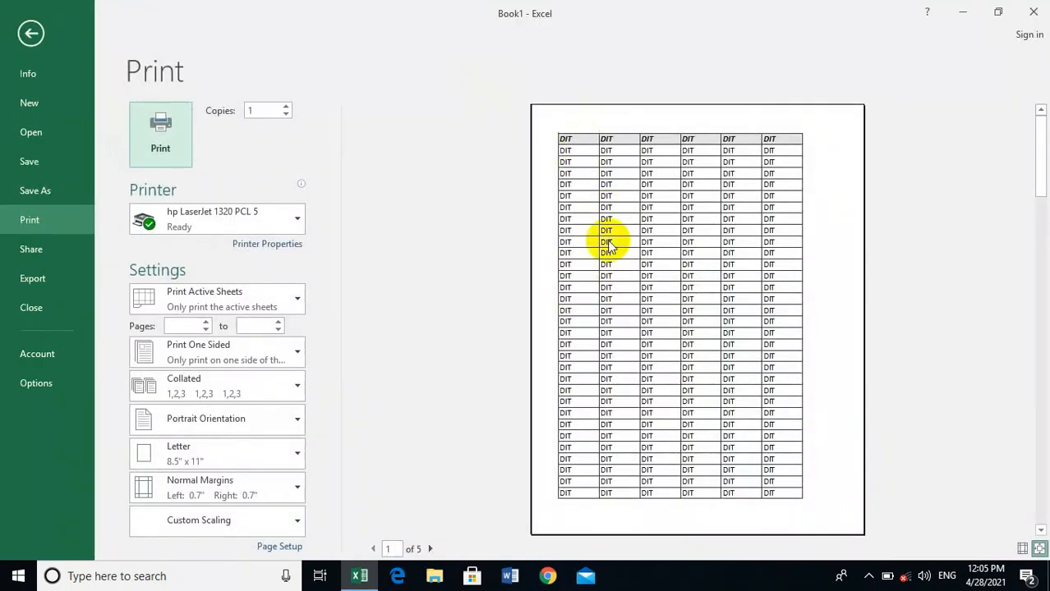
click(430, 548)
click(429, 549)
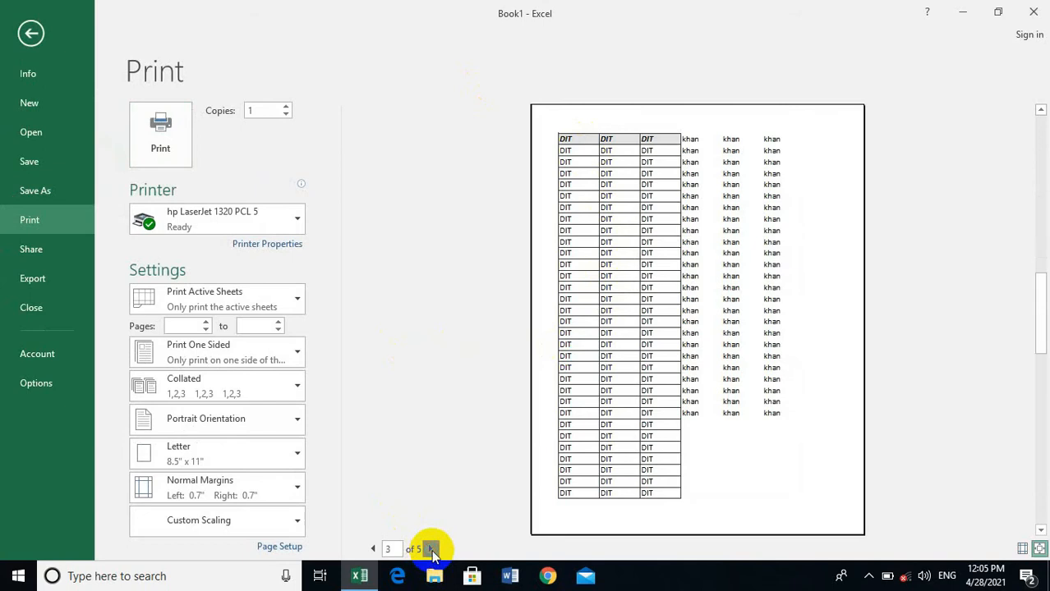
click(429, 548)
click(429, 549)
key(Escape)
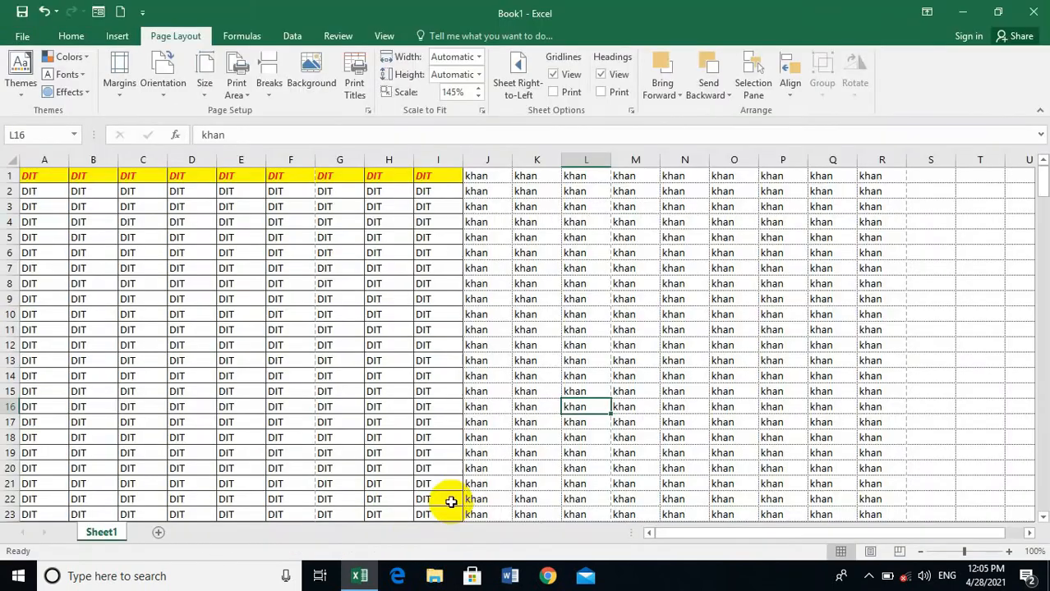
Set the print scale to 165% and check the first page in the print preview
click(478, 96)
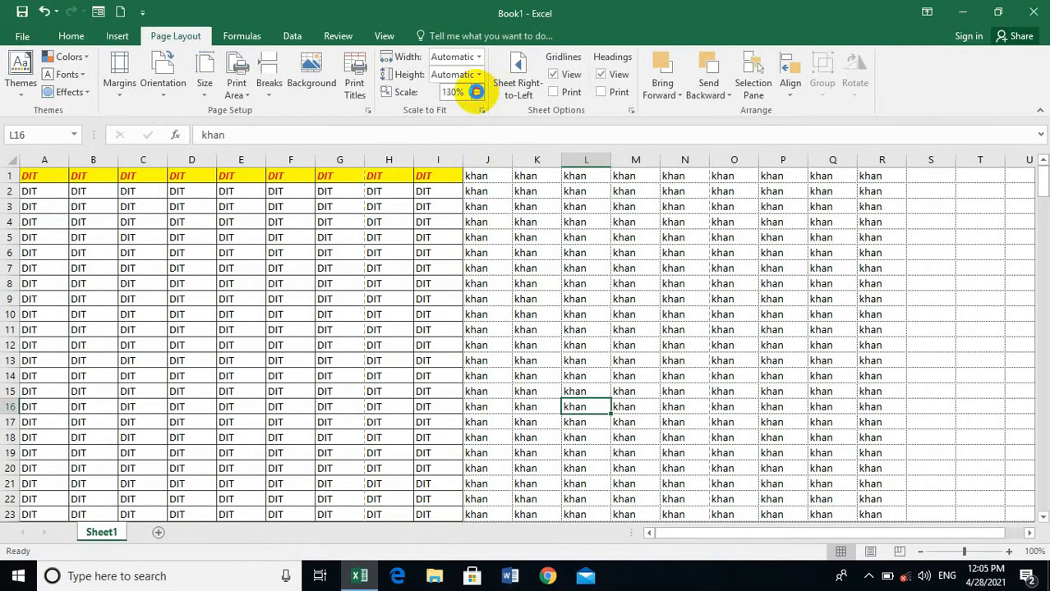
click(477, 87)
click(478, 87)
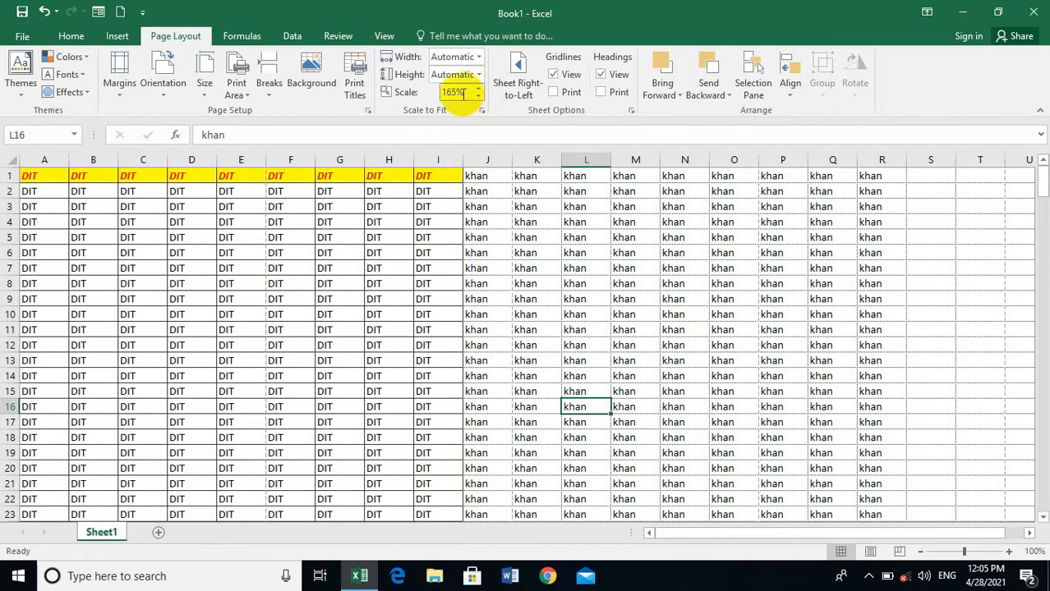
key(ctrl+p)
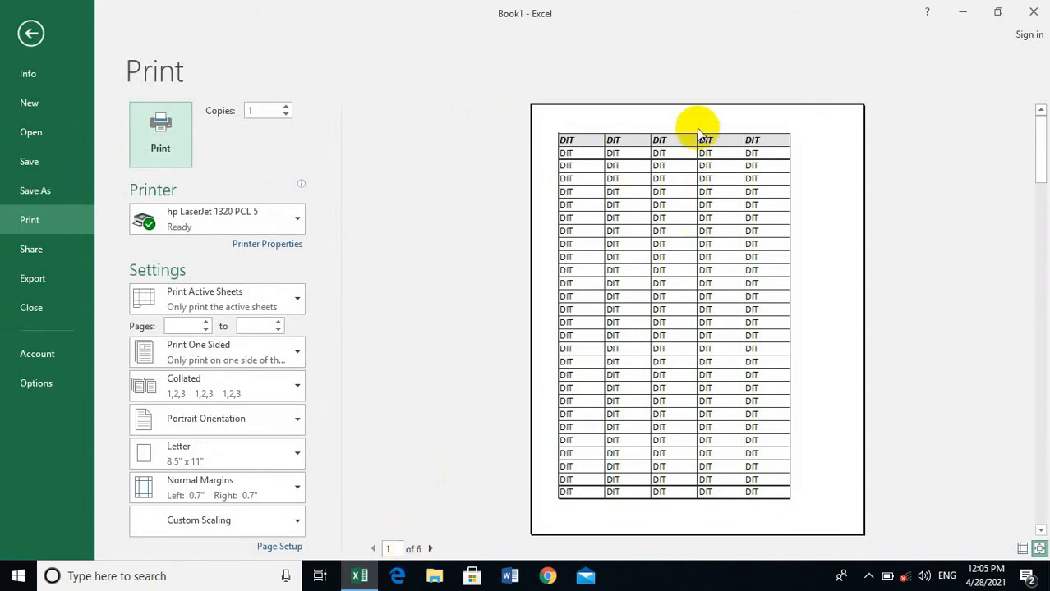
key(Escape)
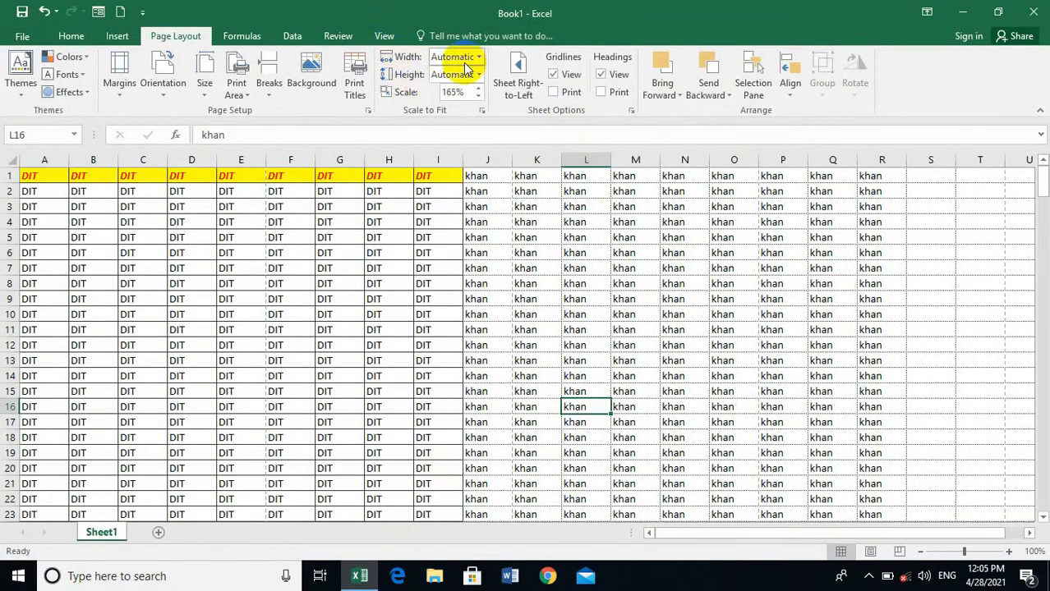
Fit the printout to 1 page wide by 1 tall in Page Setup and check it in the print preview
click(482, 112)
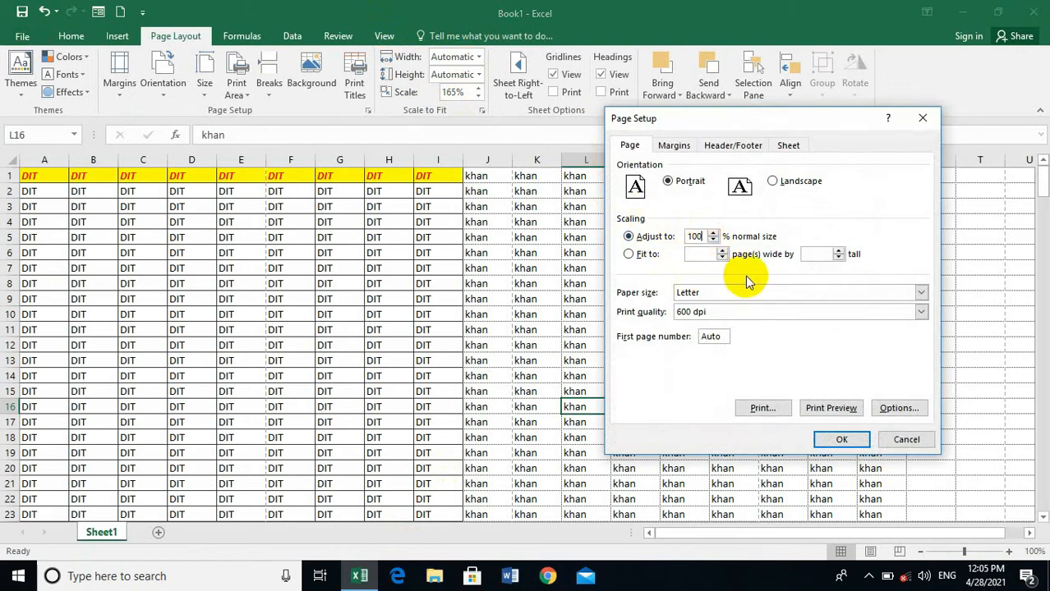
click(628, 254)
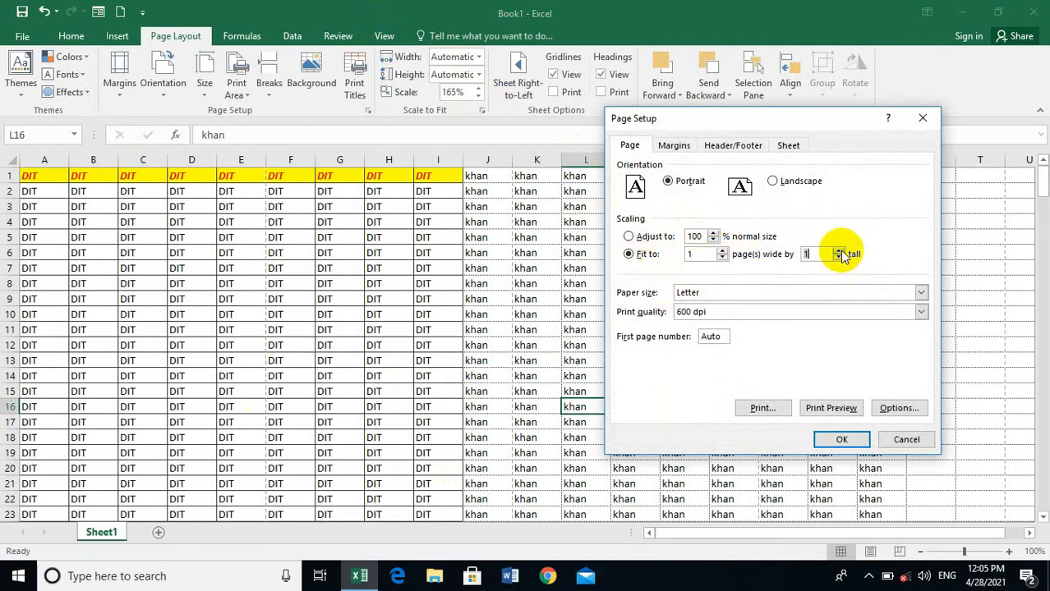
click(841, 439)
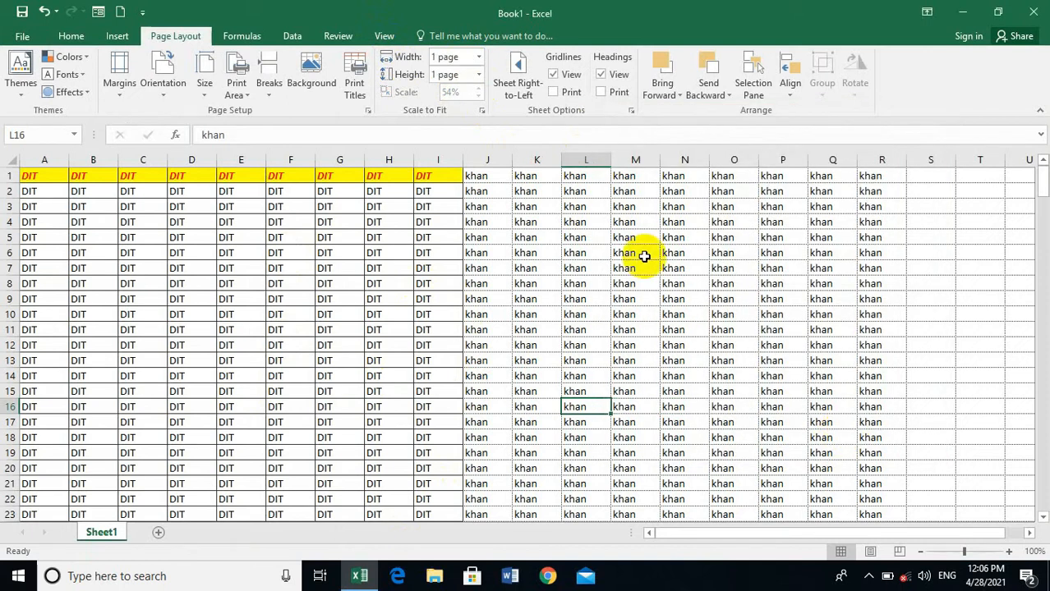
key(ctrl+p)
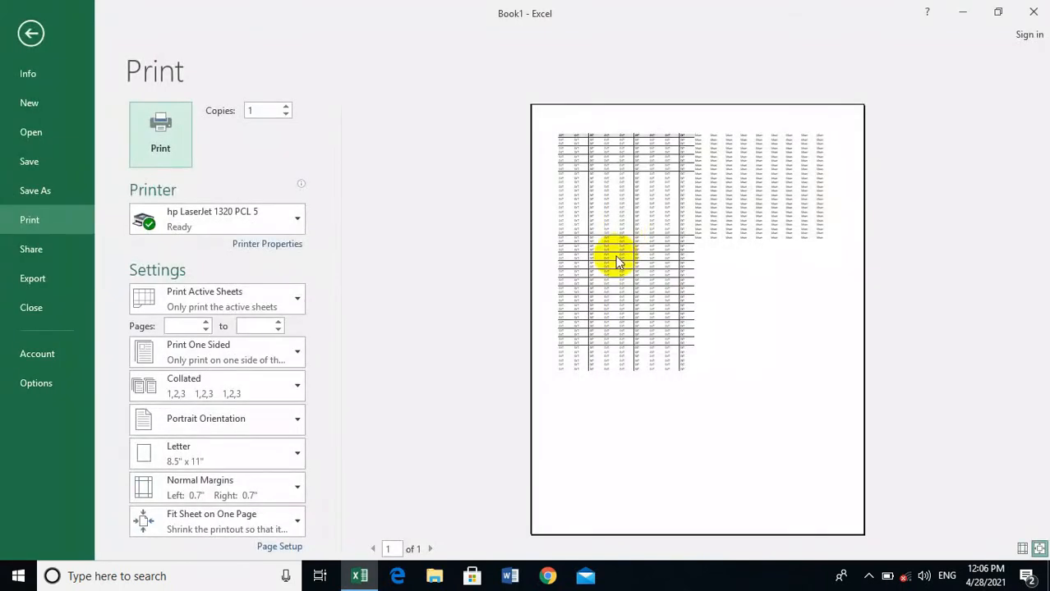
key(Escape)
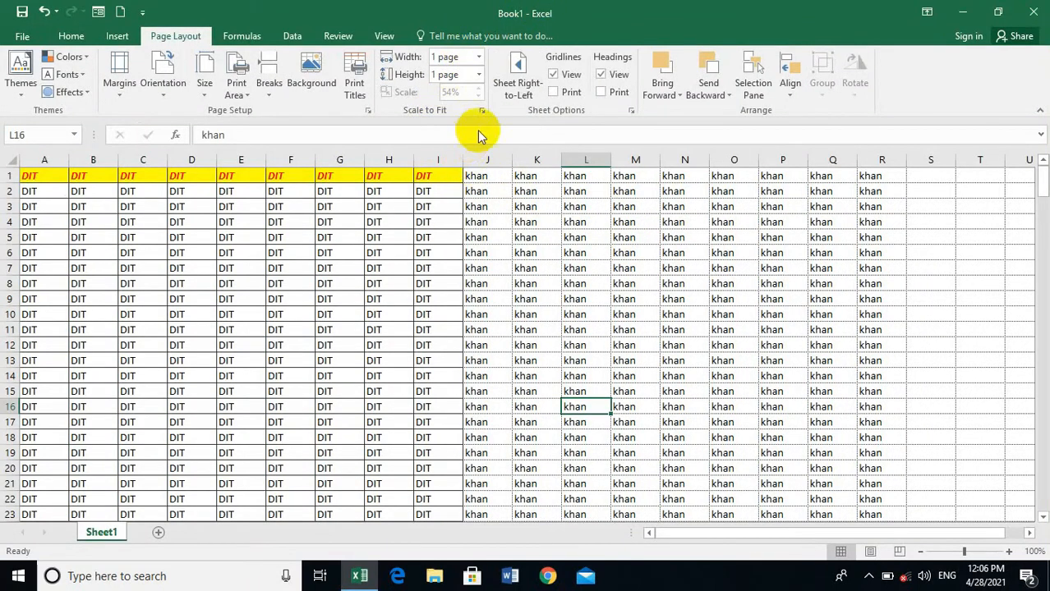
Set both the print width and the print height back to Automatic
click(478, 57)
click(471, 72)
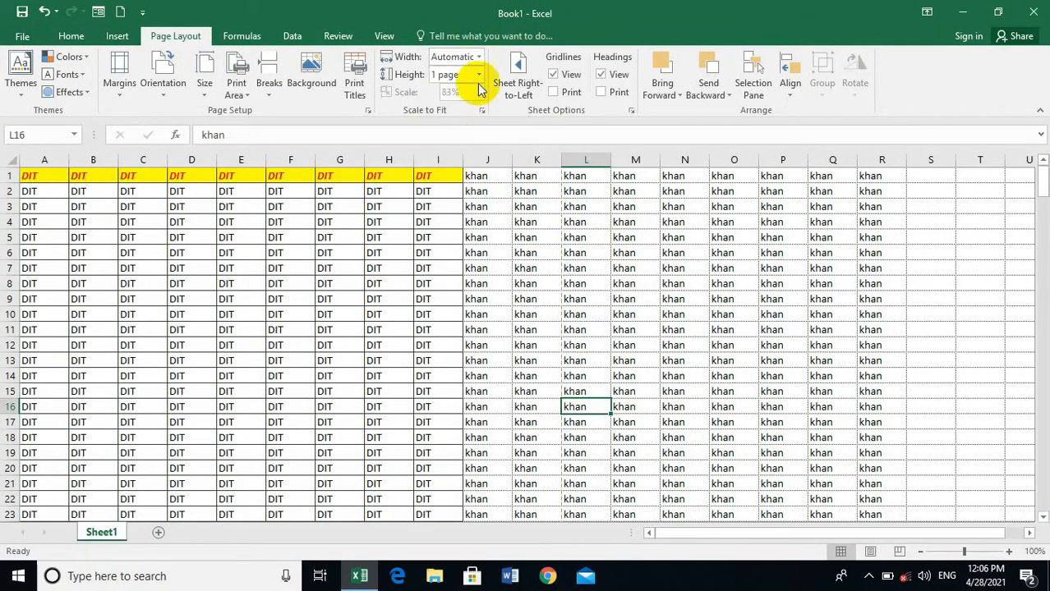
click(480, 75)
click(469, 87)
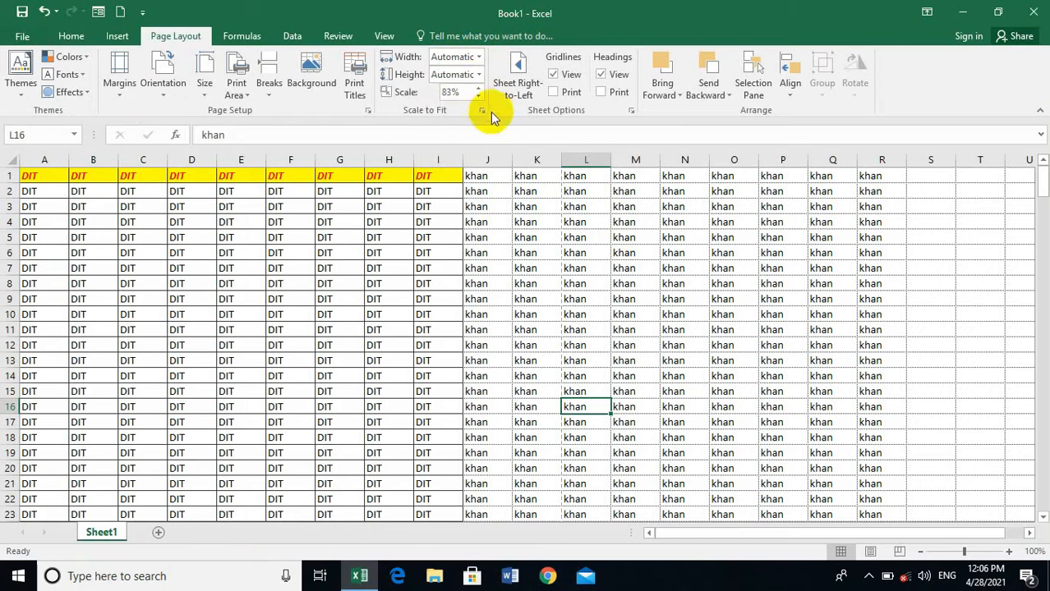
Switch the sheet direction to right-to-left and back to left-to-right, twice
click(514, 64)
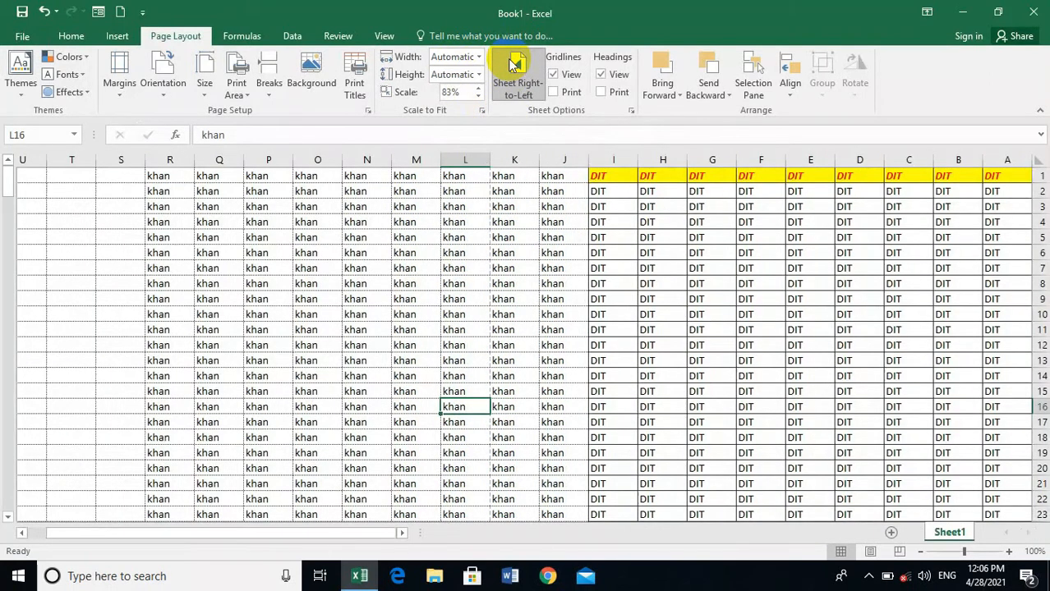
click(514, 64)
click(514, 64)
click(515, 65)
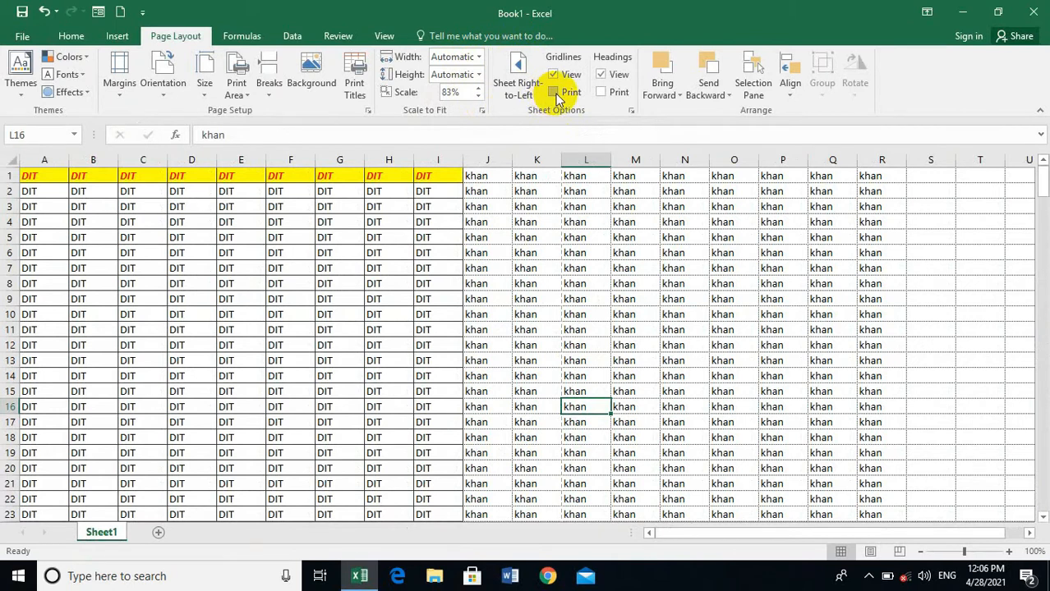
Hide and show again the sheet's gridlines and its row and column headings, leaving heading printing off
click(552, 74)
click(553, 74)
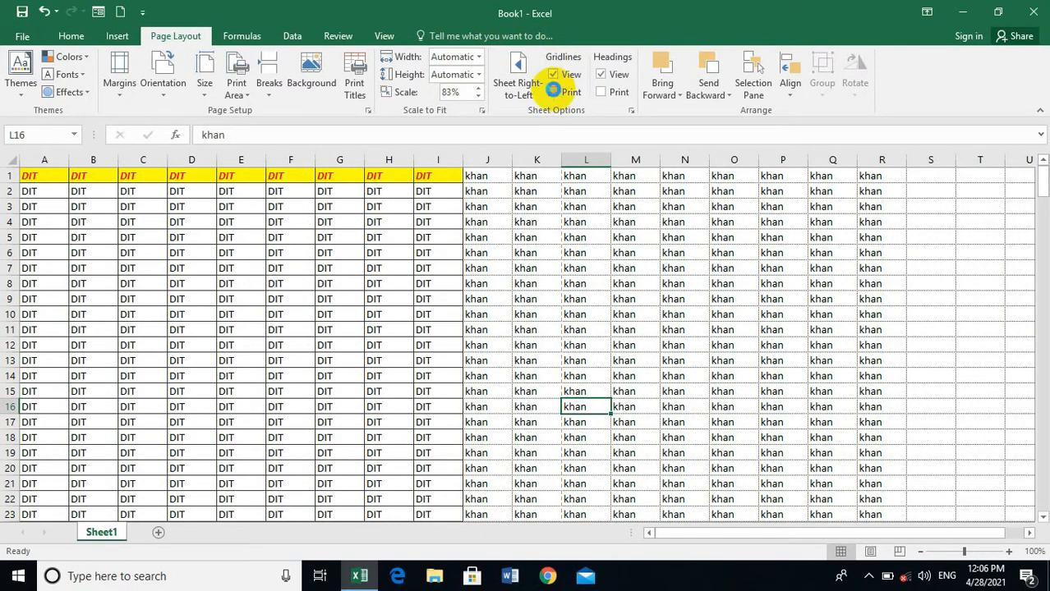
click(600, 75)
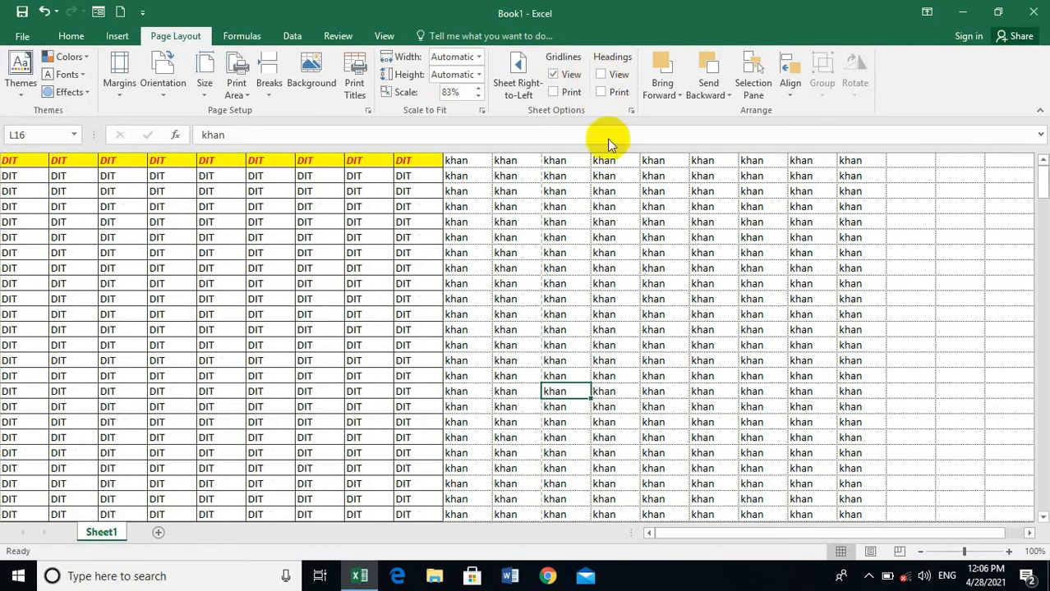
click(602, 76)
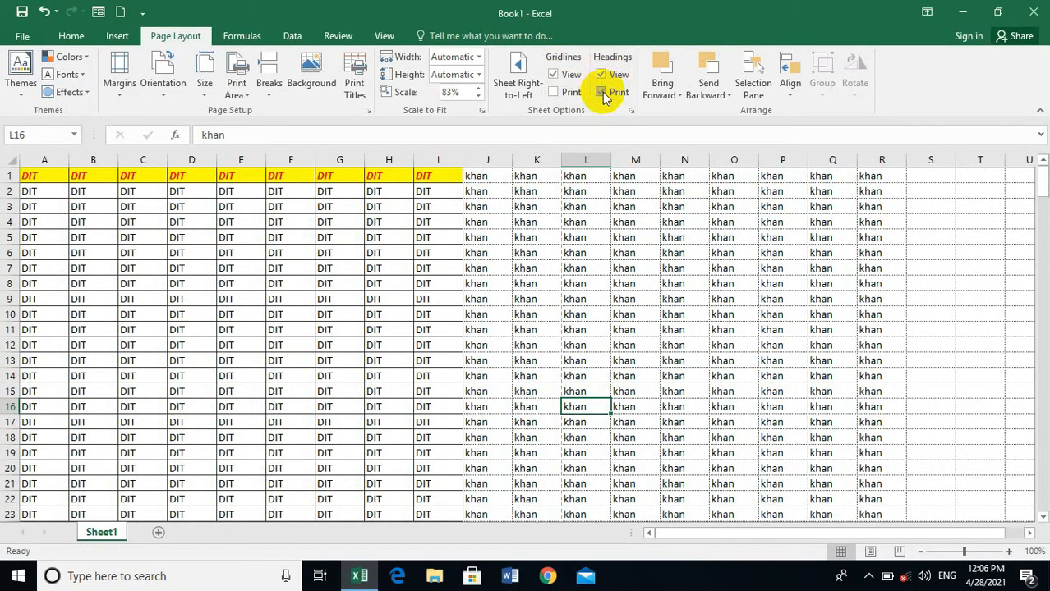
click(625, 91)
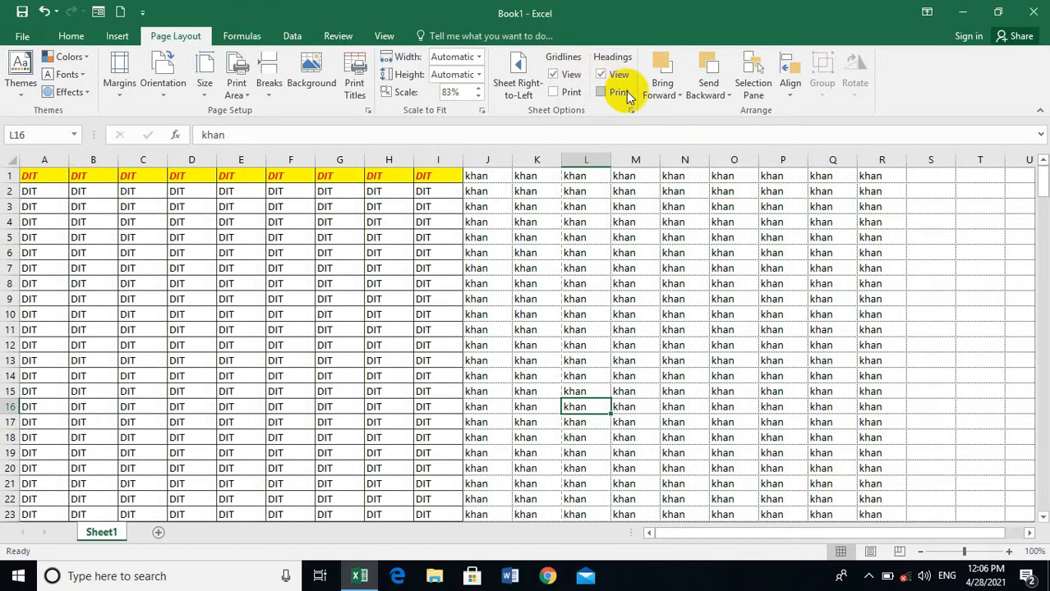
click(676, 94)
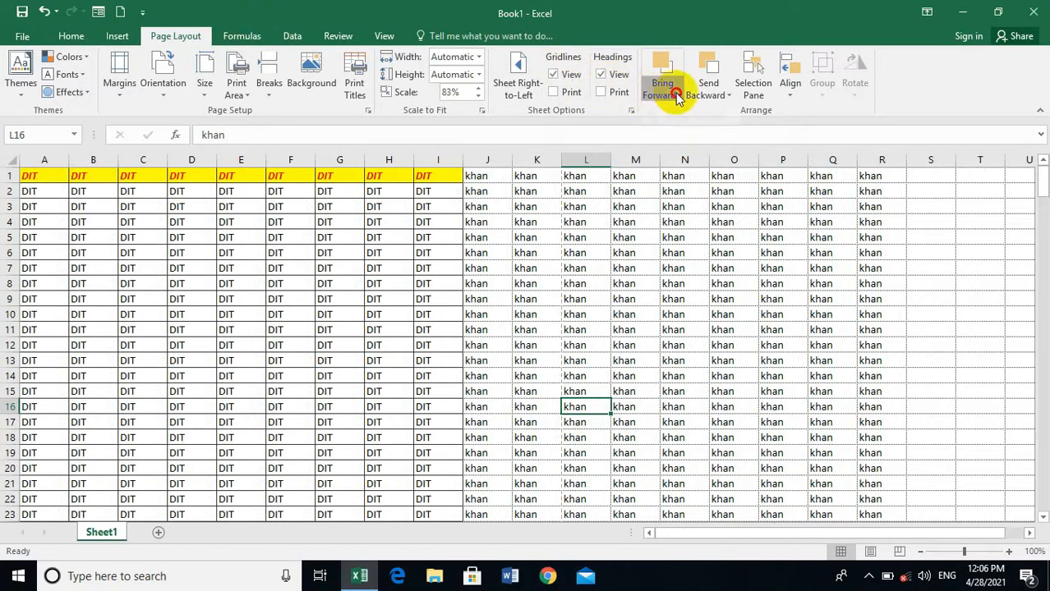
click(853, 130)
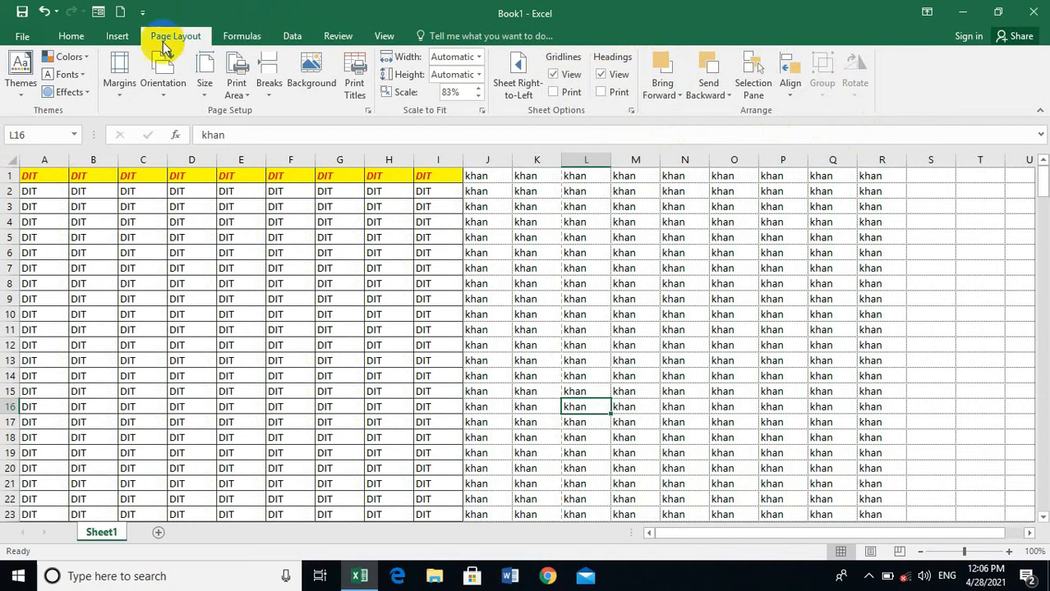
click(113, 37)
click(238, 36)
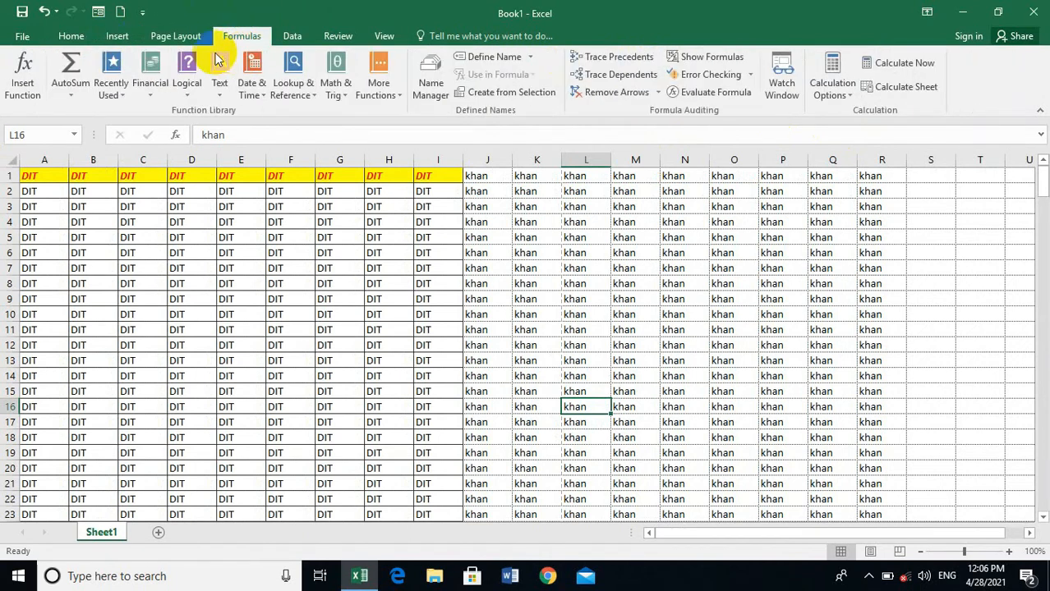
Draw a rectangle about 3.3 inches wide and 2.7 inches high over columns G to K, rows 8 to 20
click(131, 37)
click(236, 62)
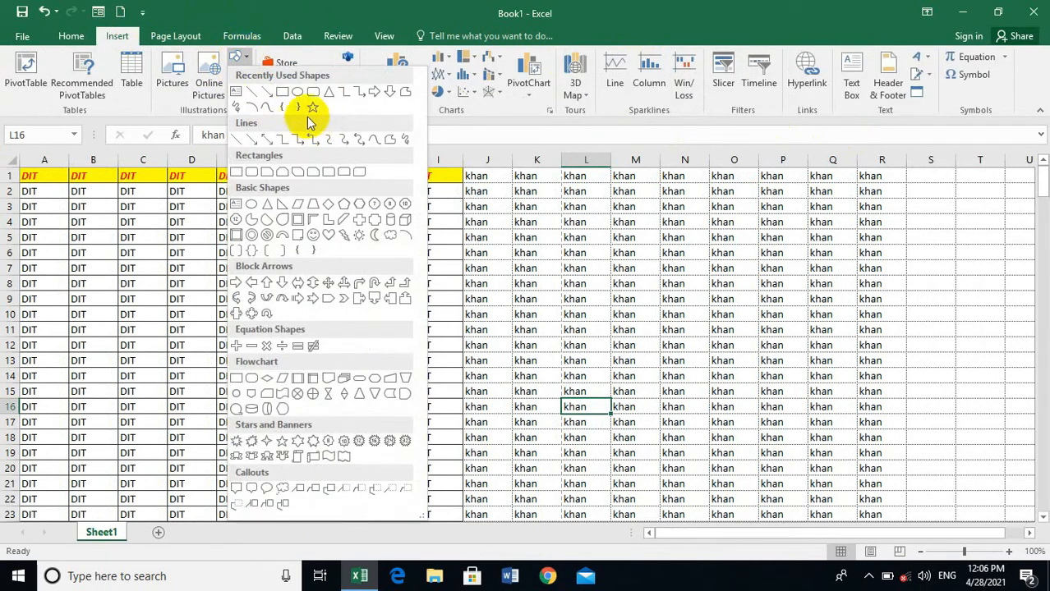
click(281, 91)
mouse_move(316, 270)
mouse_down()
mouse_move(520, 421)
mouse_move(563, 472)
mouse_up()
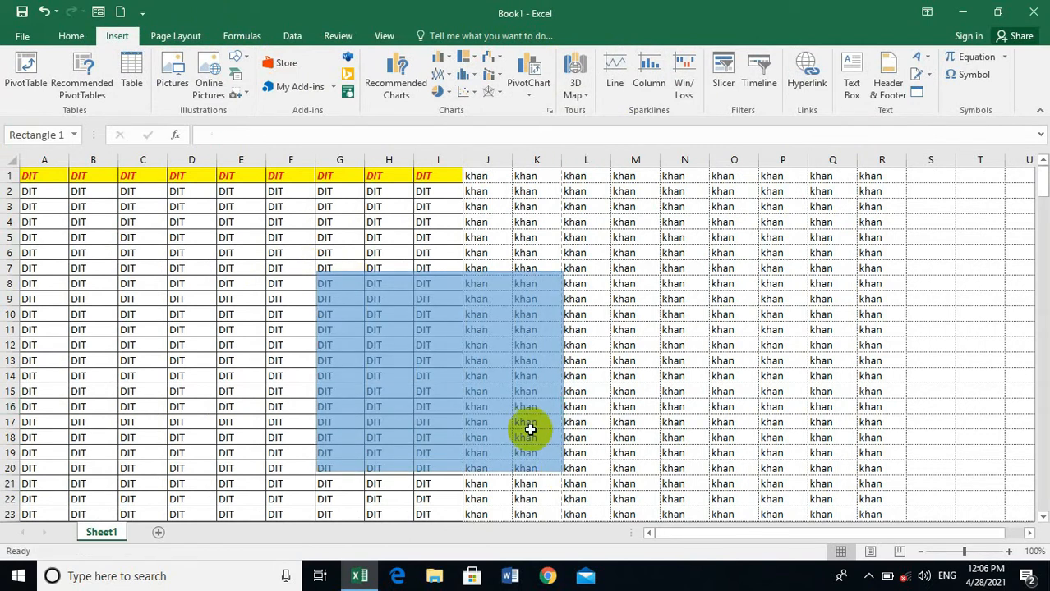
Draw a down block arrow about 1.8 inches wide and 4 inches high across the middle of the rectangle
click(117, 36)
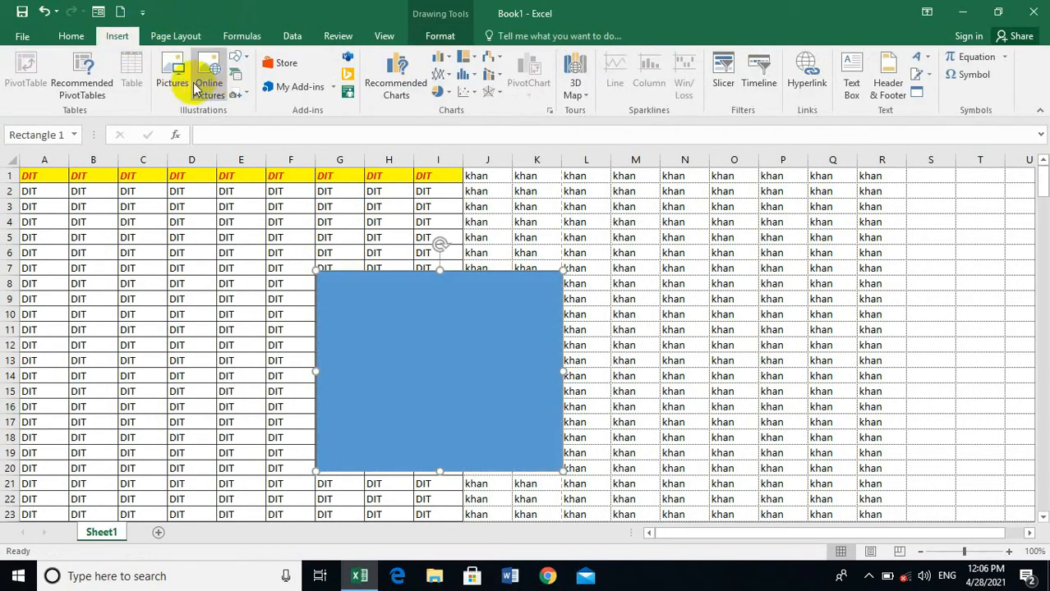
click(236, 59)
click(282, 285)
mouse_move(376, 248)
mouse_down()
mouse_move(453, 476)
mouse_move(503, 527)
mouse_move(511, 523)
mouse_up()
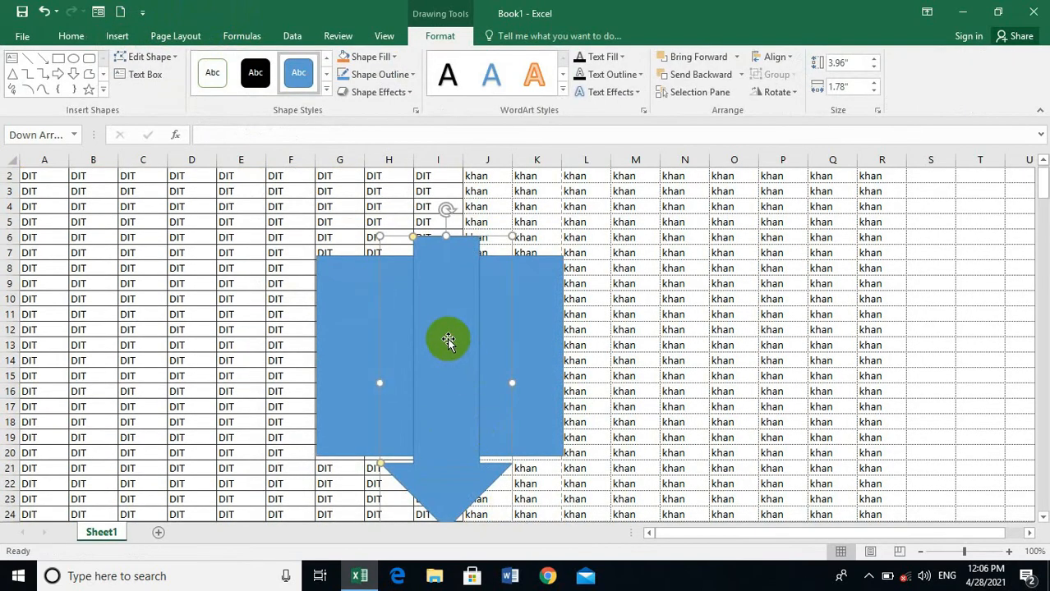
Apply a solid gold theme style to the arrow and a gradient orange theme style to the rectangle
click(325, 90)
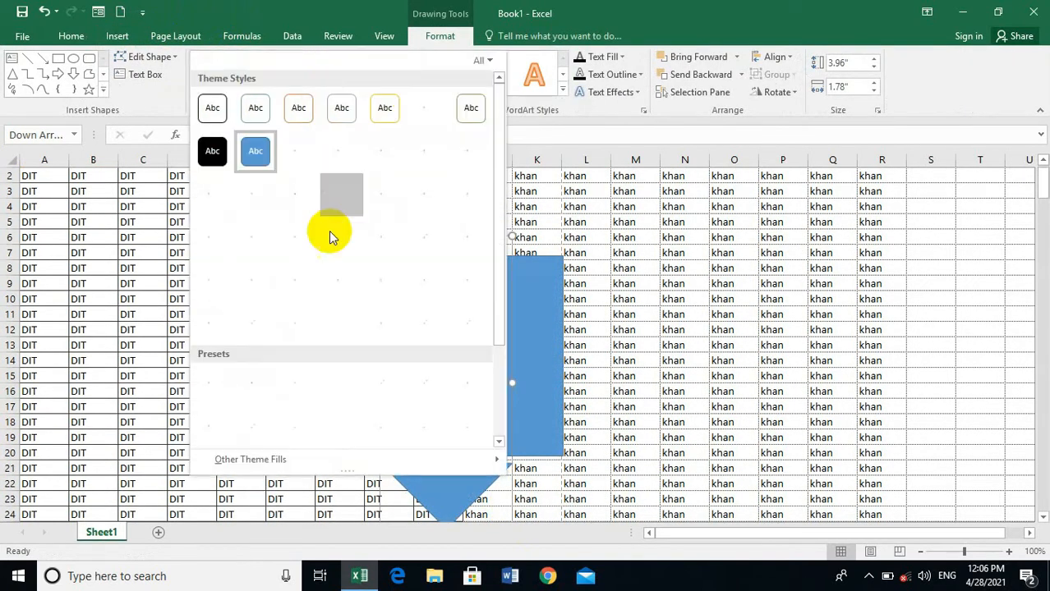
click(371, 154)
click(398, 332)
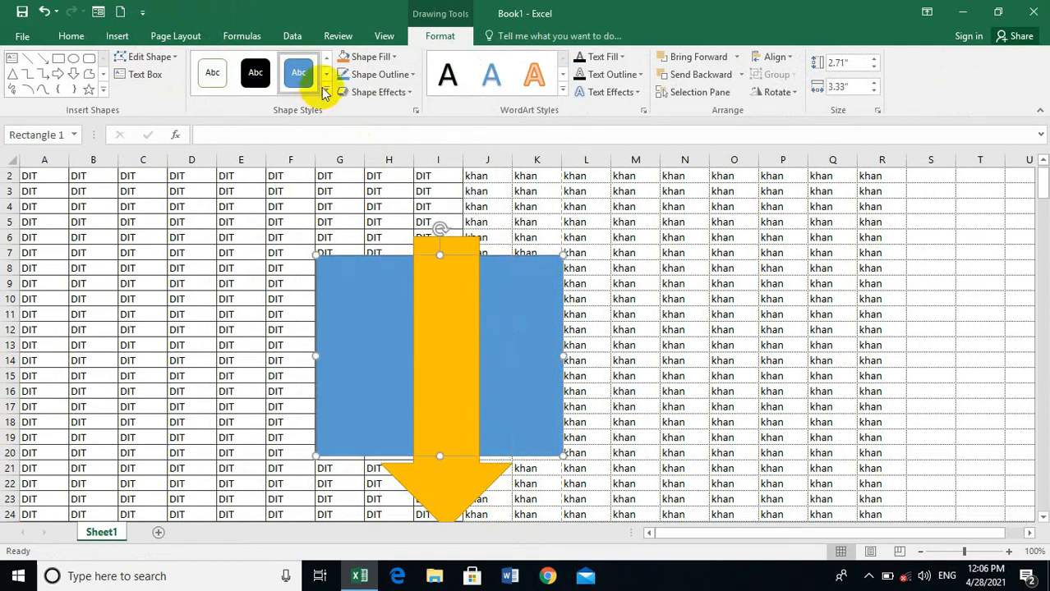
click(324, 89)
click(294, 325)
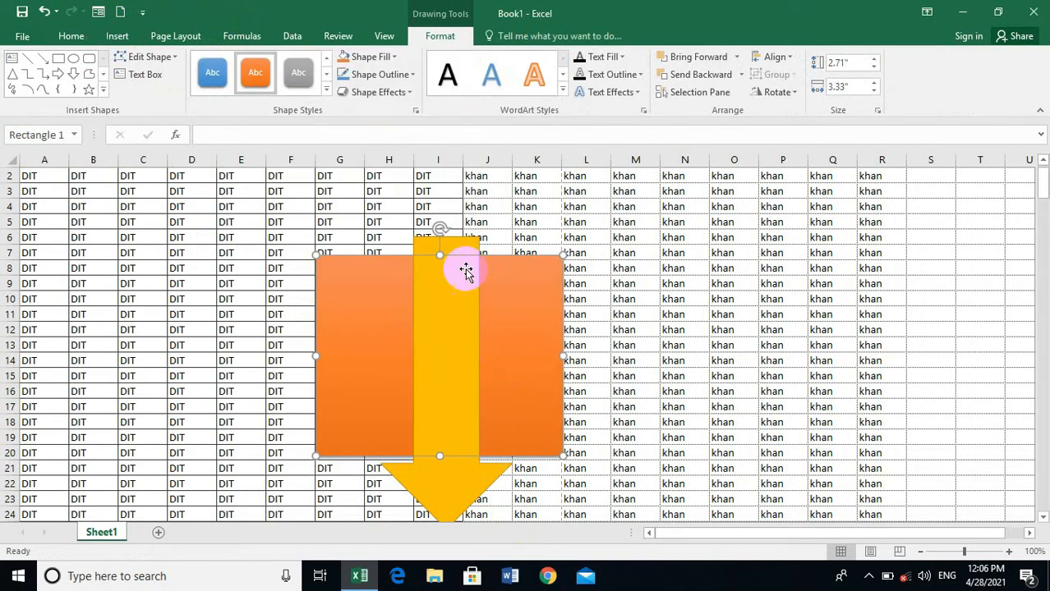
Apply Bring to Front to the gold arrow
click(446, 304)
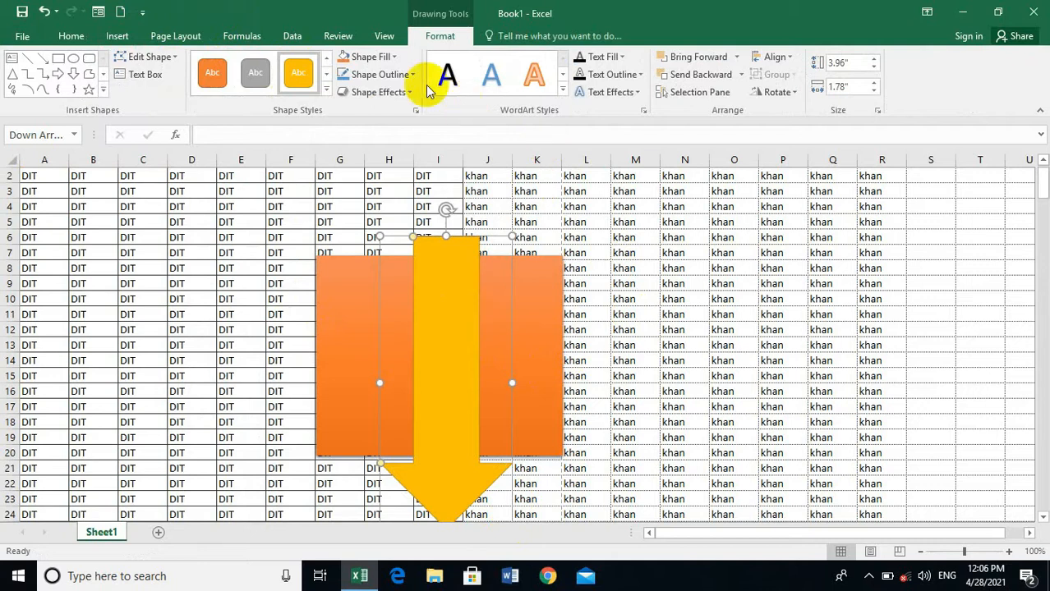
click(197, 35)
click(654, 96)
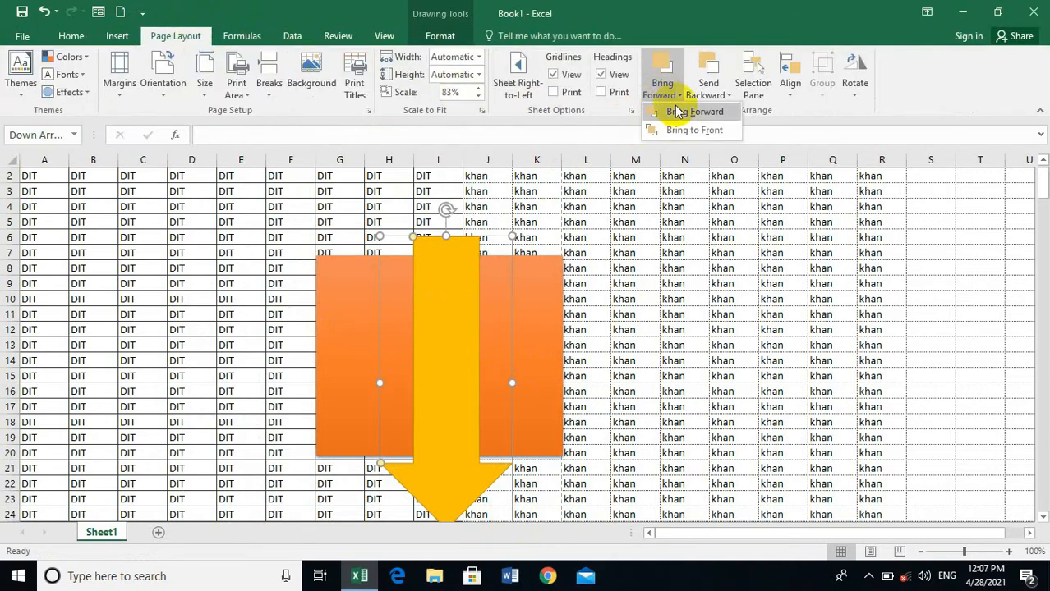
click(711, 132)
Bring the orange rectangle forward over the gold arrow and reopen the Bring Forward options
click(546, 286)
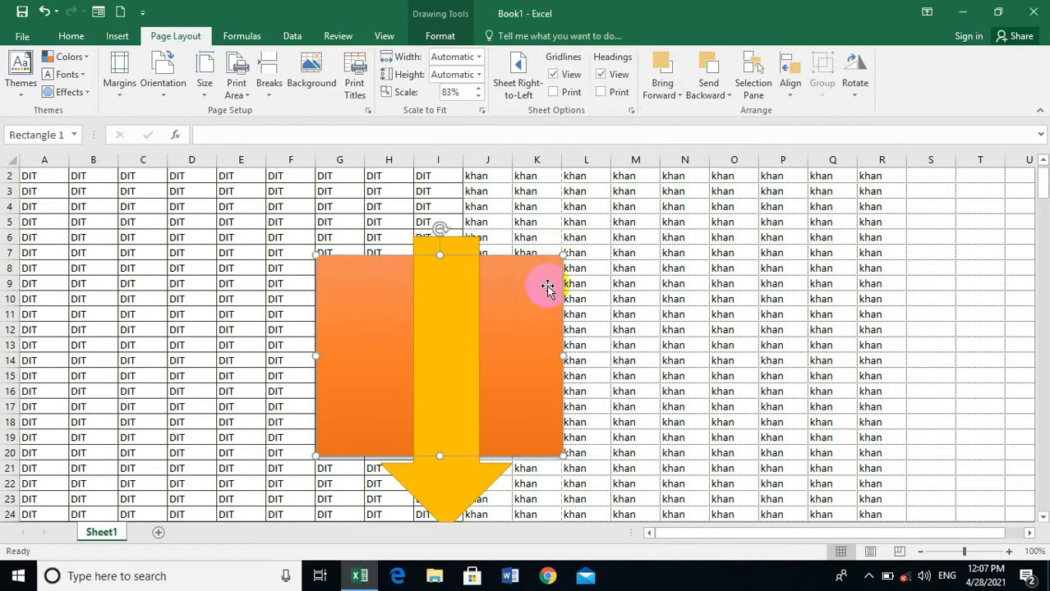
click(657, 94)
click(671, 114)
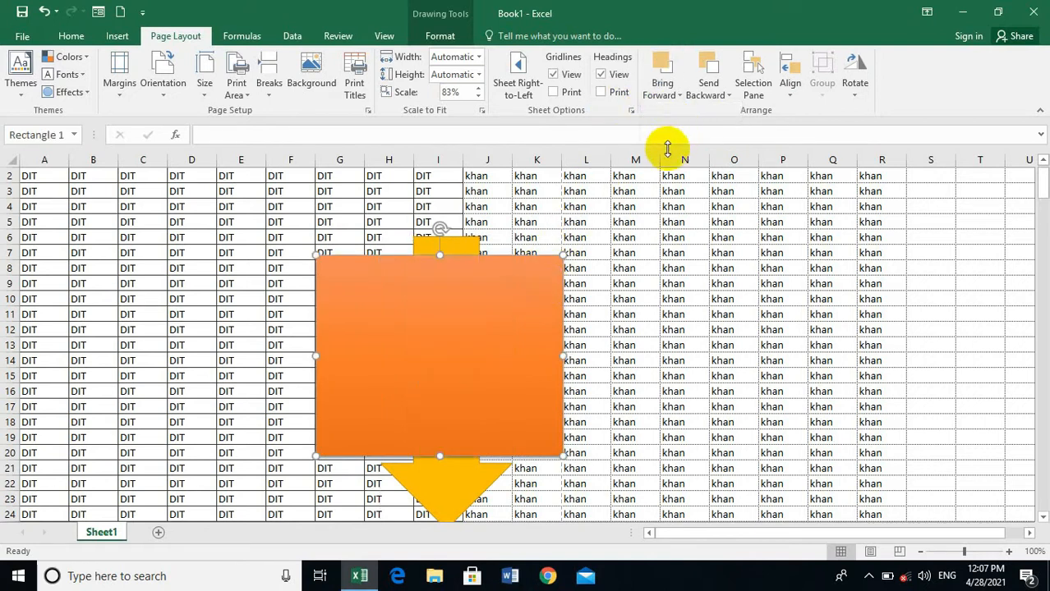
click(664, 92)
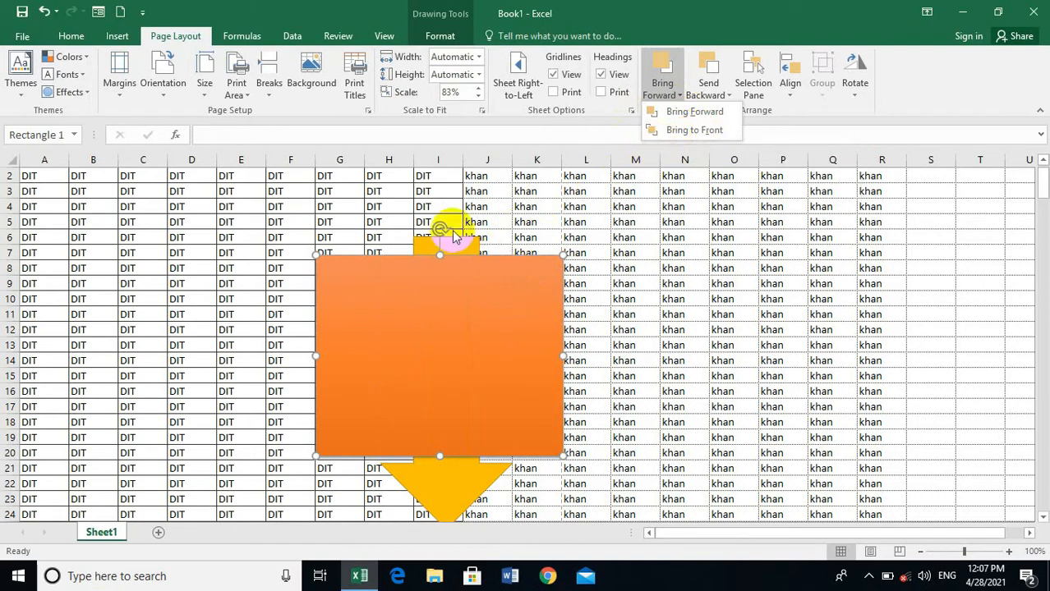
click(441, 279)
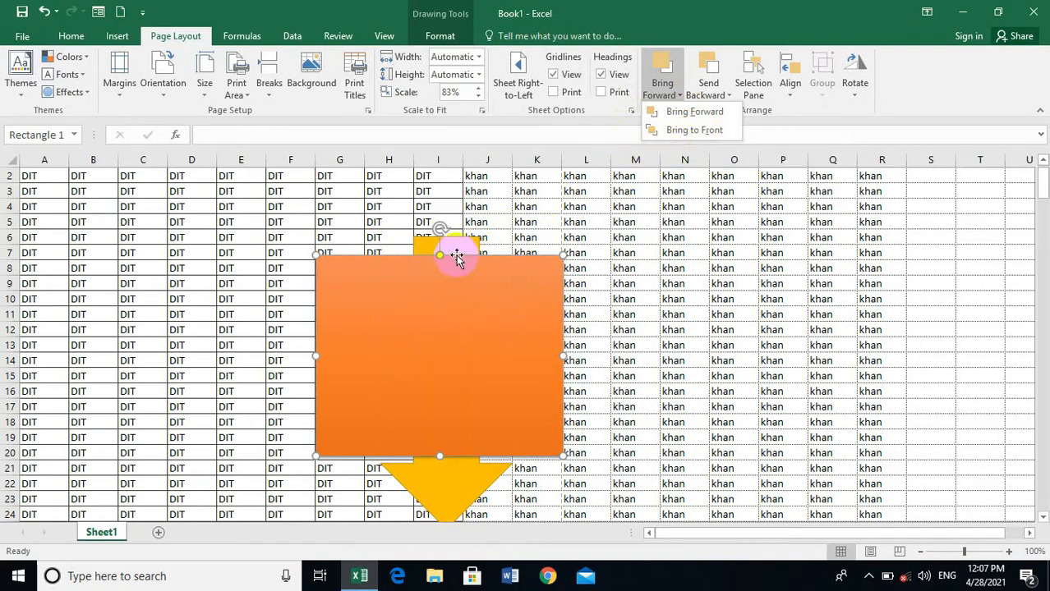
click(447, 256)
click(388, 310)
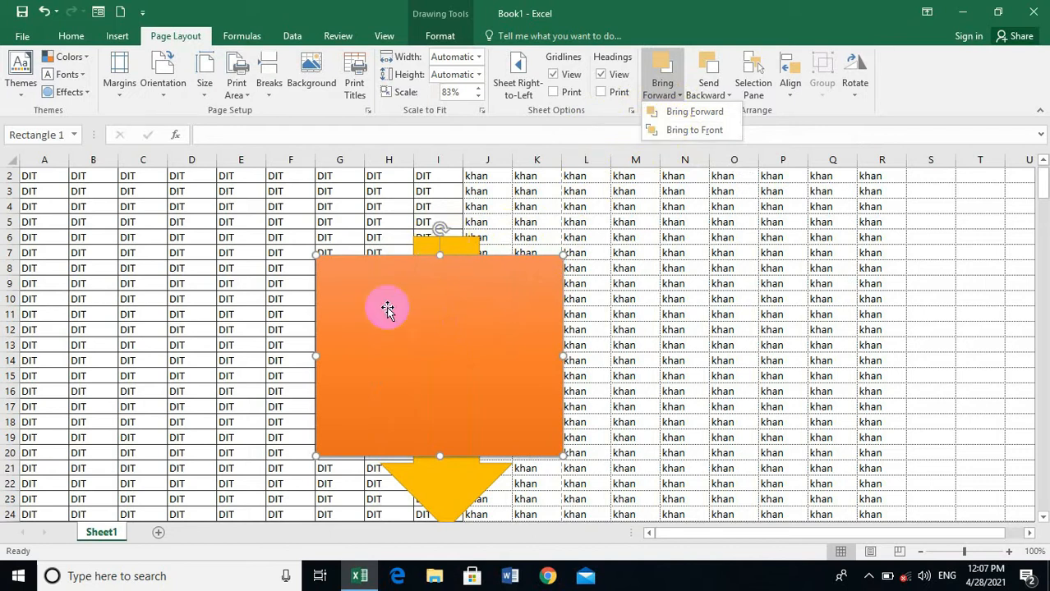
click(422, 364)
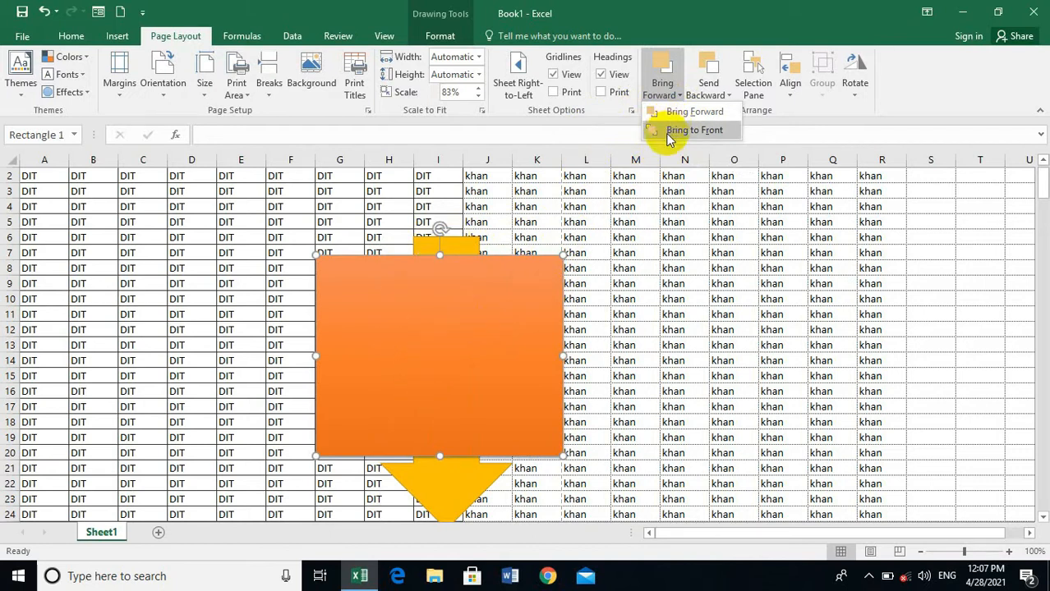
Send the orange rectangle backward behind the gold arrow, and also apply Send to Back to it
click(719, 97)
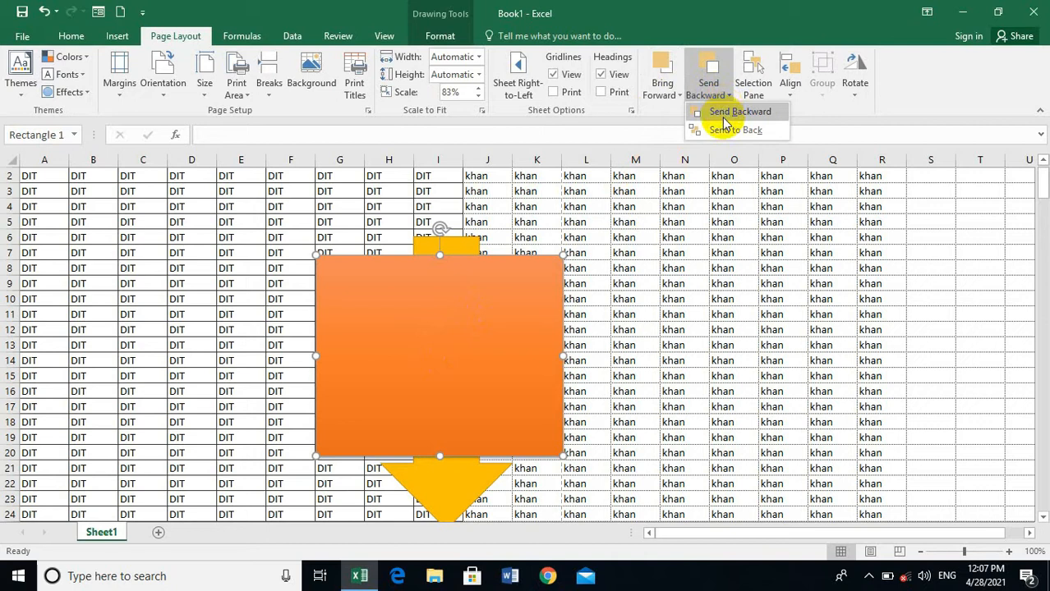
click(720, 116)
click(713, 94)
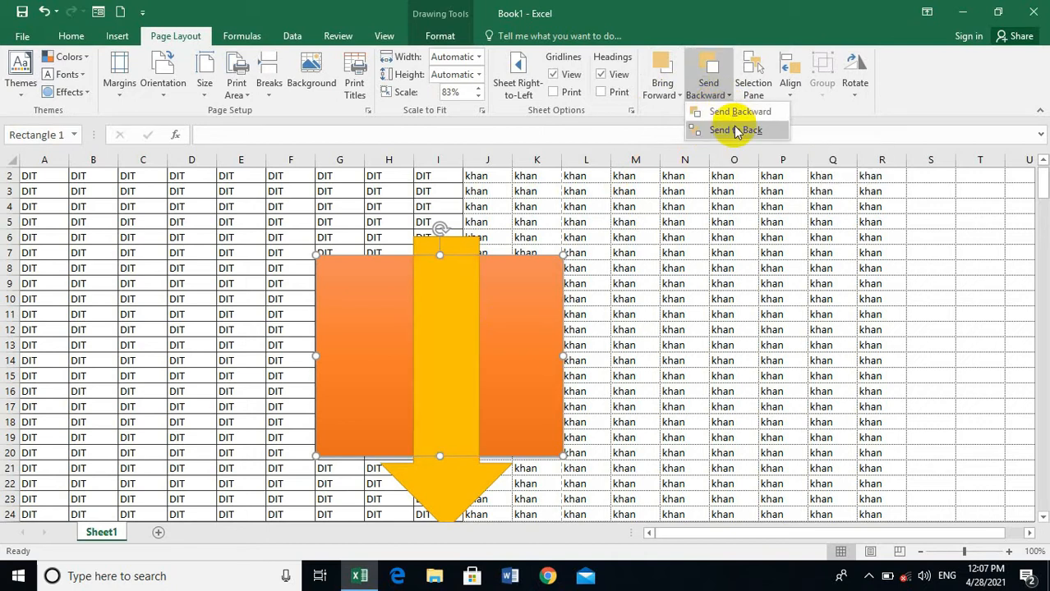
click(737, 131)
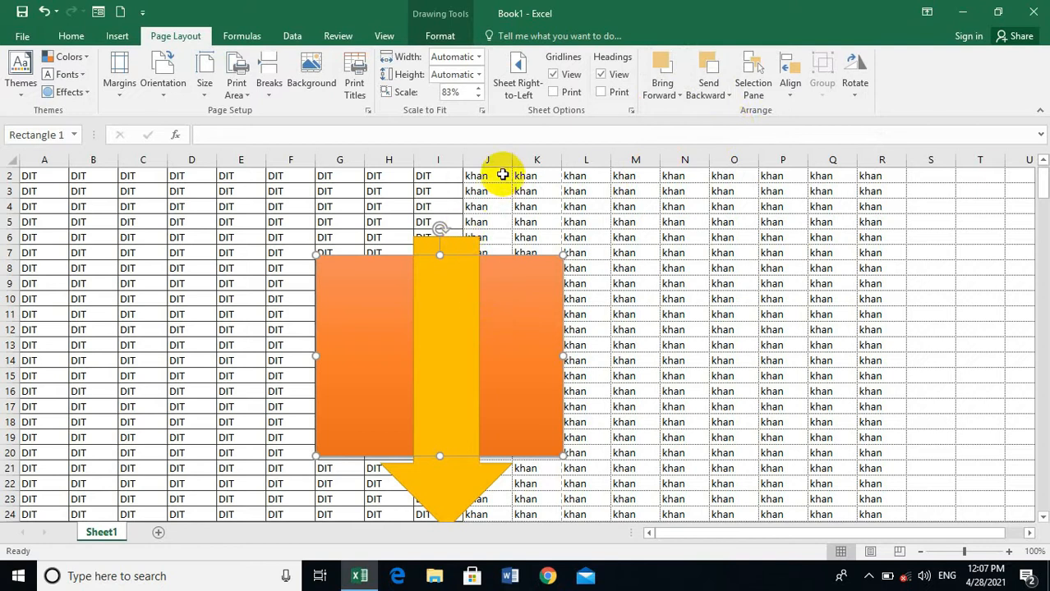
Open the list of shapes on the sheet, hide all of them and show them all again
click(753, 88)
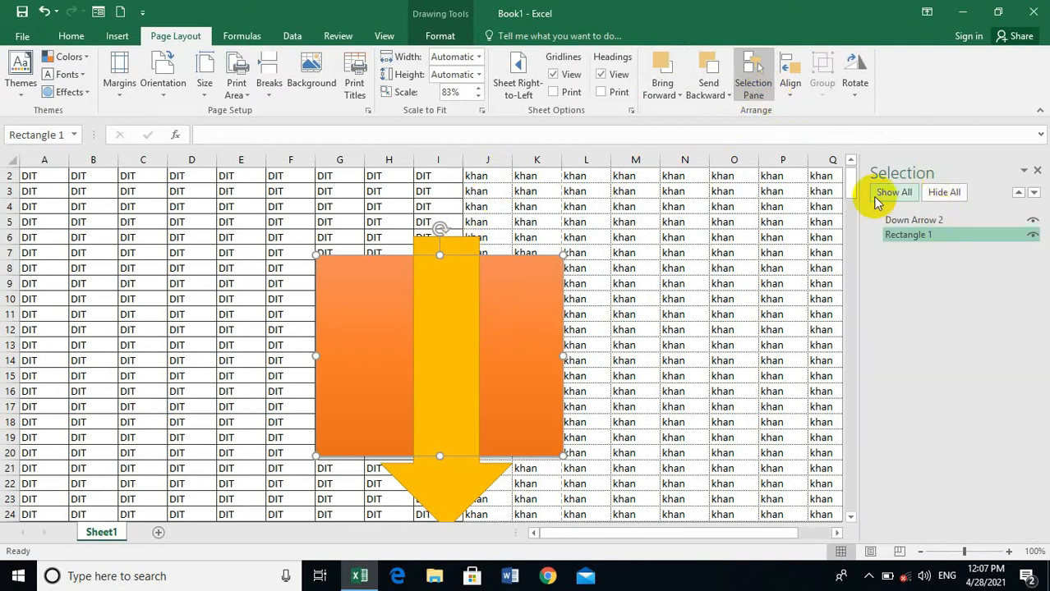
click(943, 195)
click(895, 194)
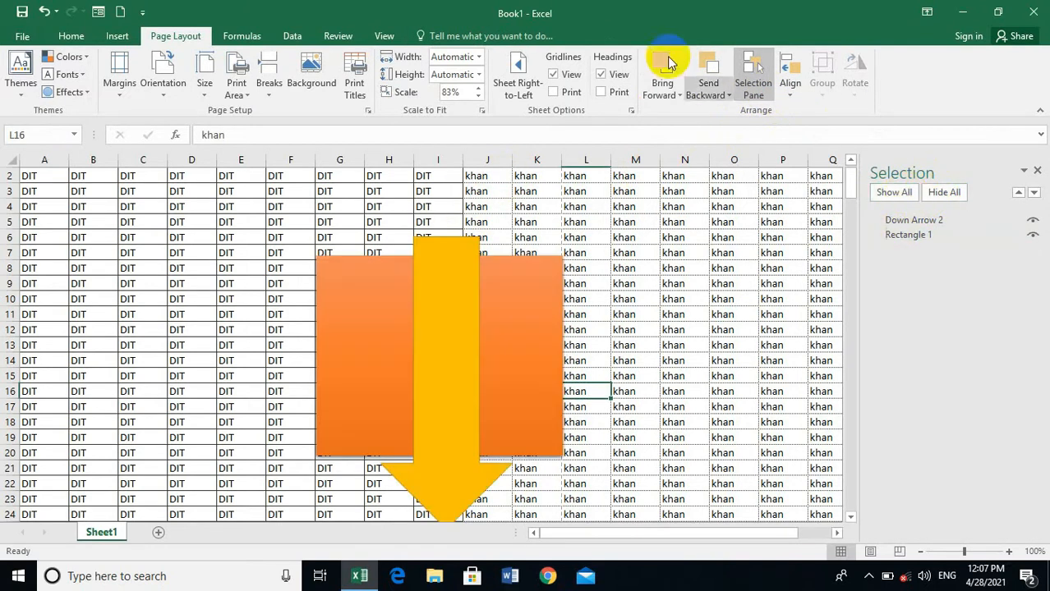
Draw a tall rectangle across columns E and F, from row 4 to row 15, slightly overlapping the orange rectangle's left edge
click(791, 89)
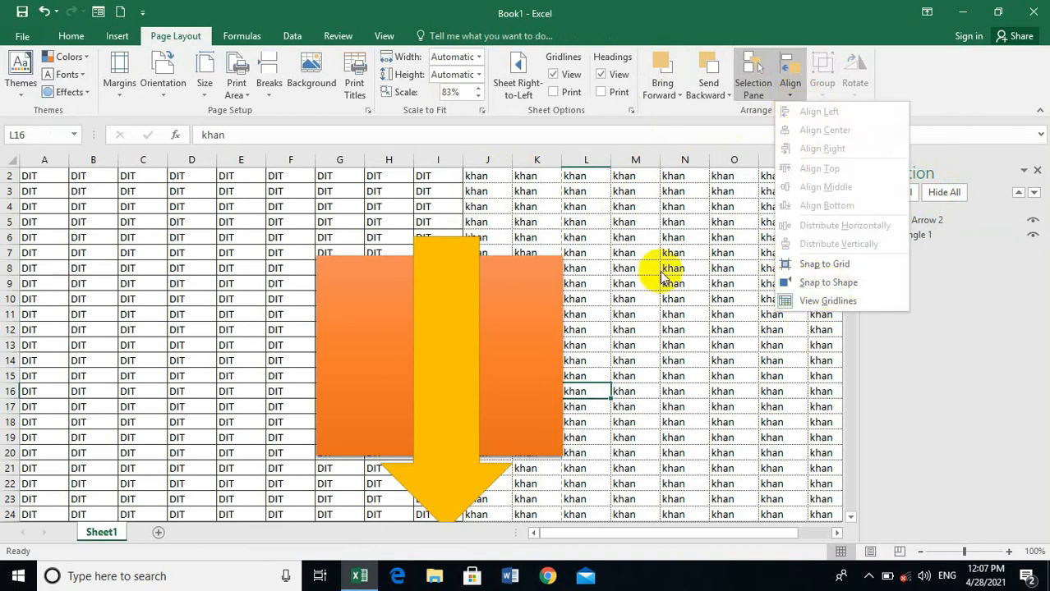
click(117, 35)
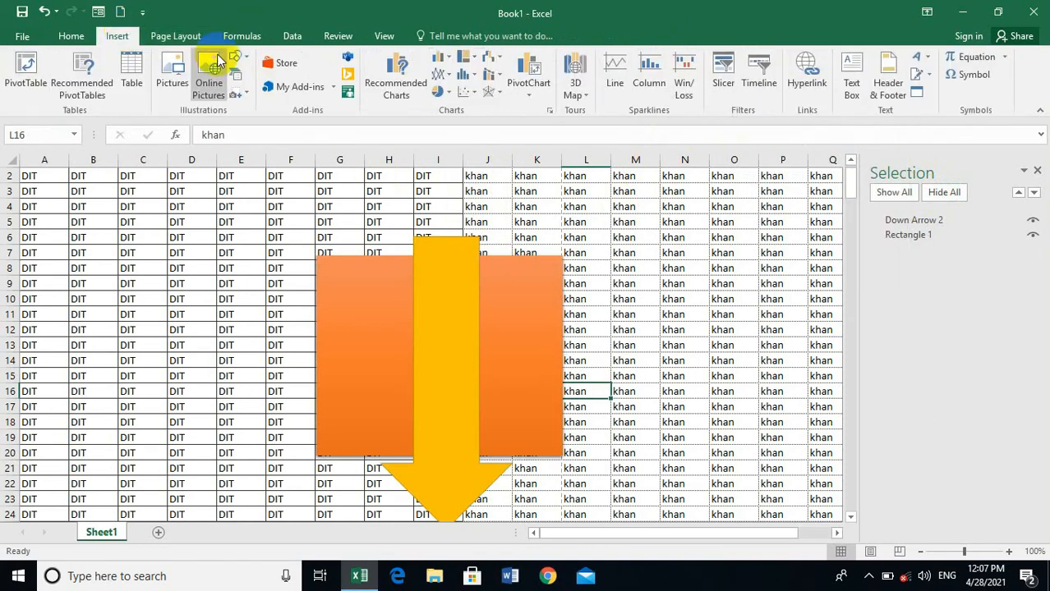
click(237, 64)
click(286, 95)
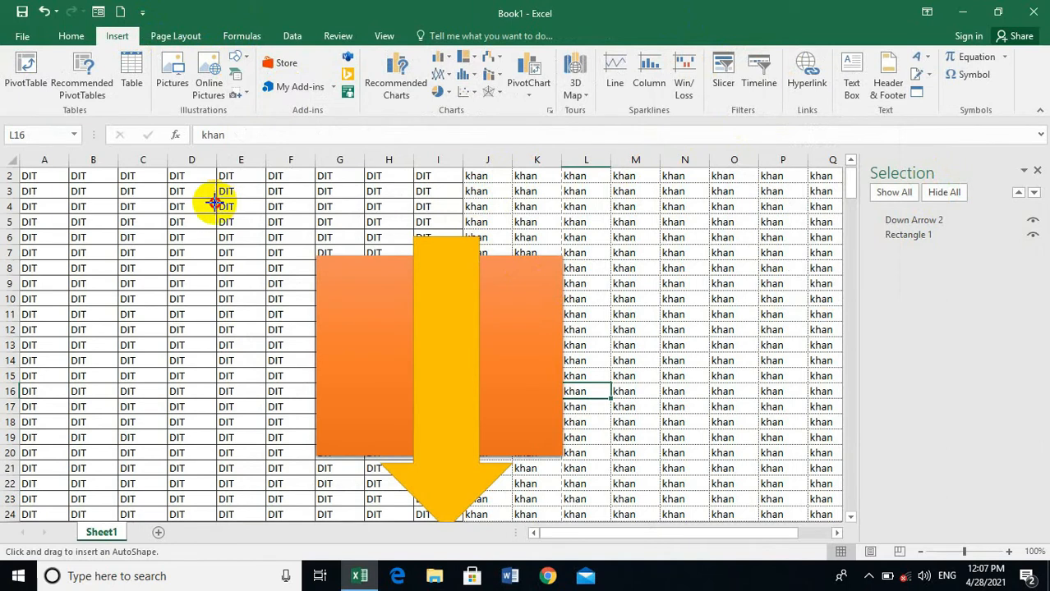
drag(216, 202, 325, 375)
Select the blue rectangle, gold arrow and orange rectangle together and review their Align, Group and Rotate options
click(403, 371)
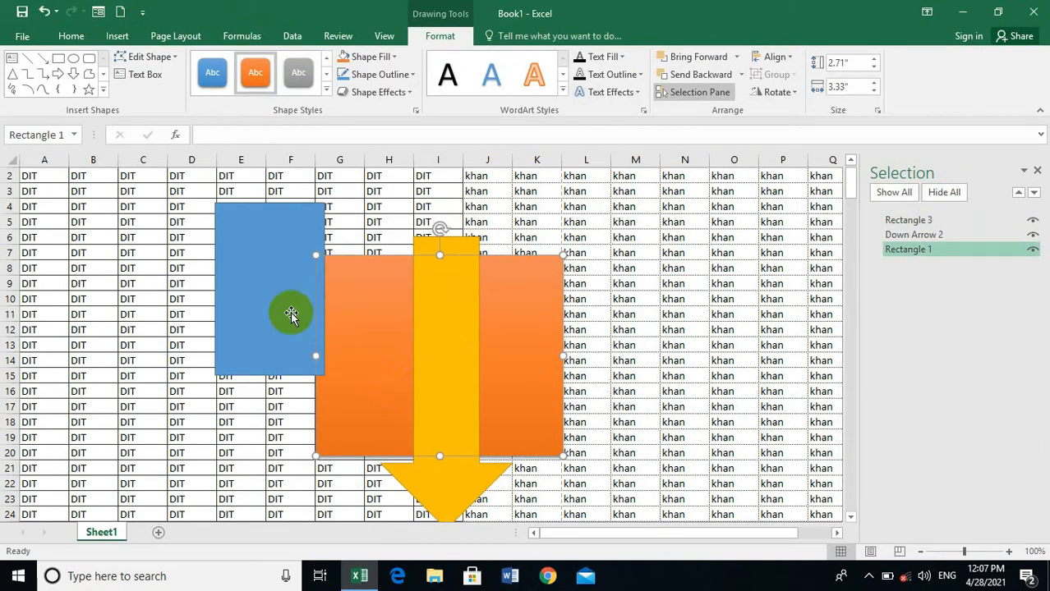
click(267, 319)
ctrl+click(419, 355)
ctrl+click(436, 345)
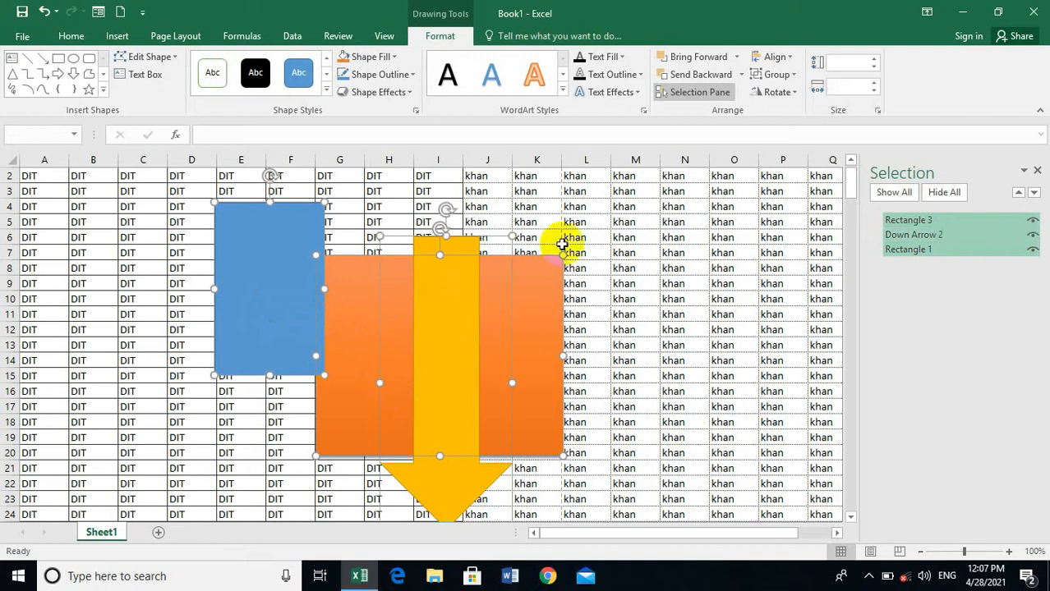
click(184, 36)
click(789, 78)
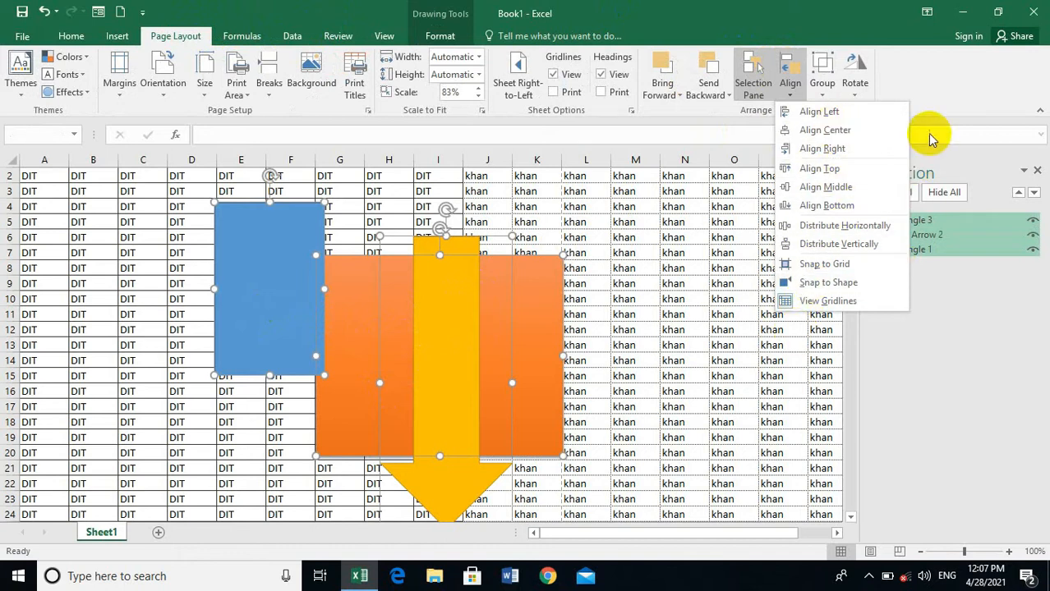
click(821, 86)
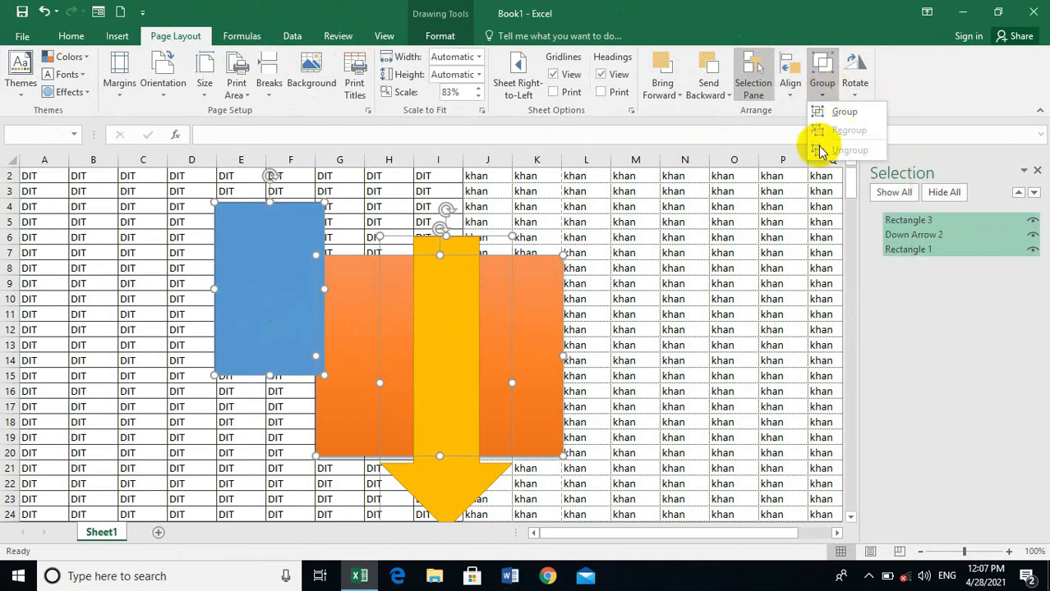
click(854, 75)
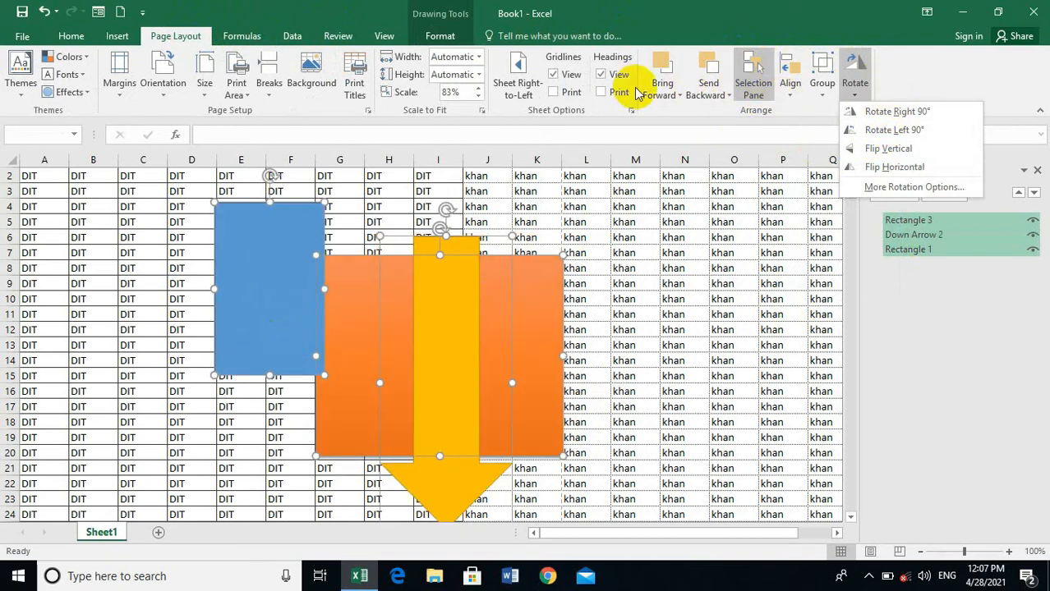
click(901, 82)
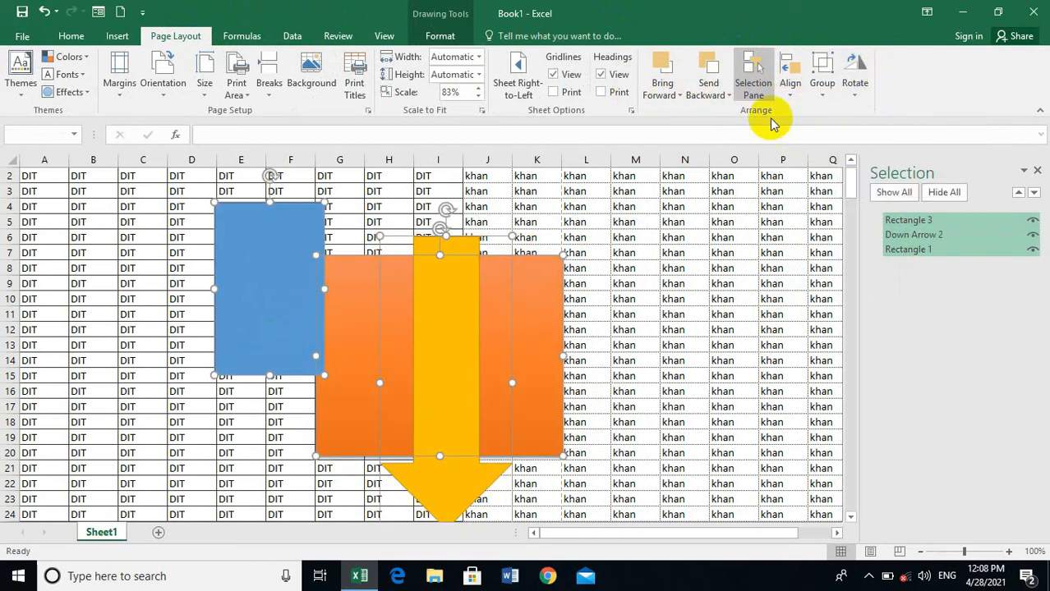
click(230, 36)
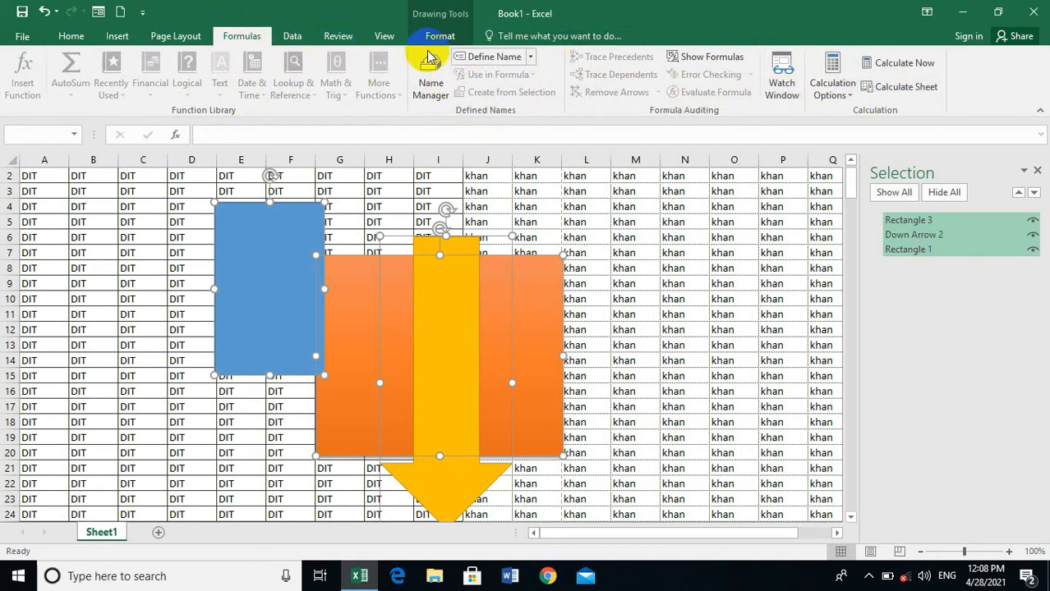
click(292, 37)
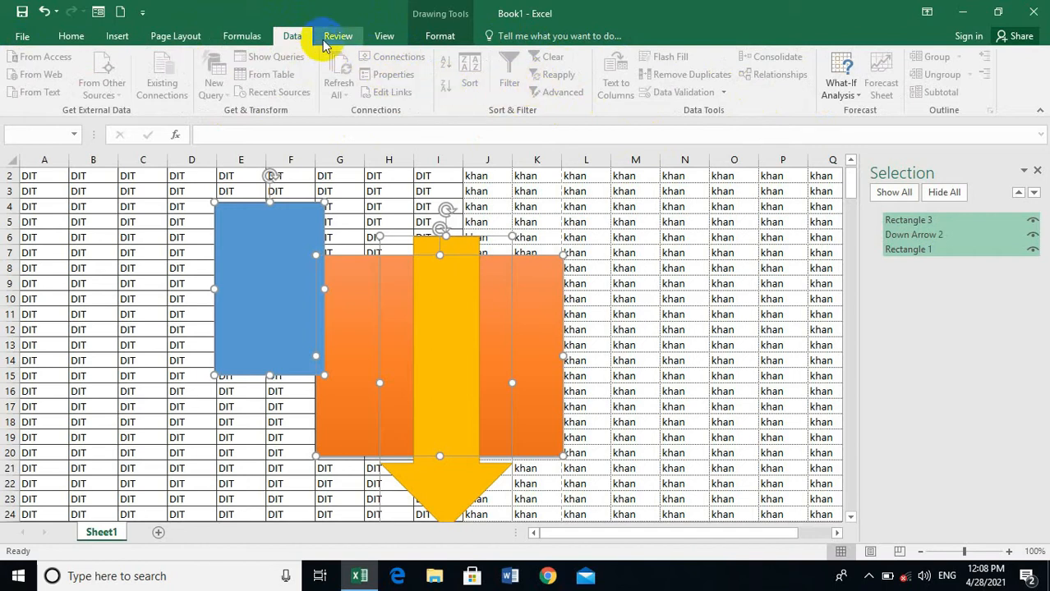
click(239, 36)
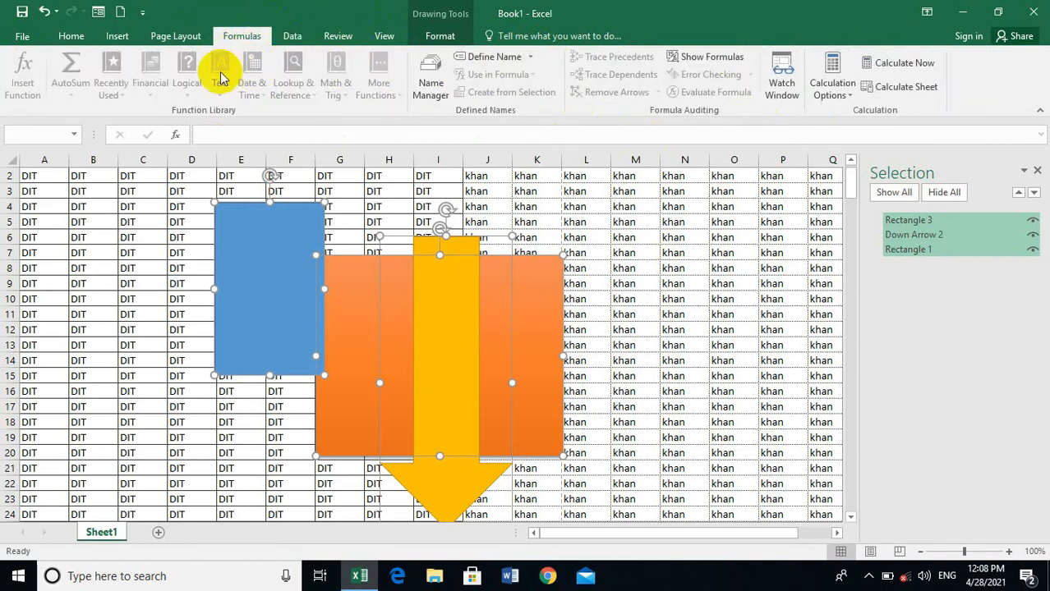